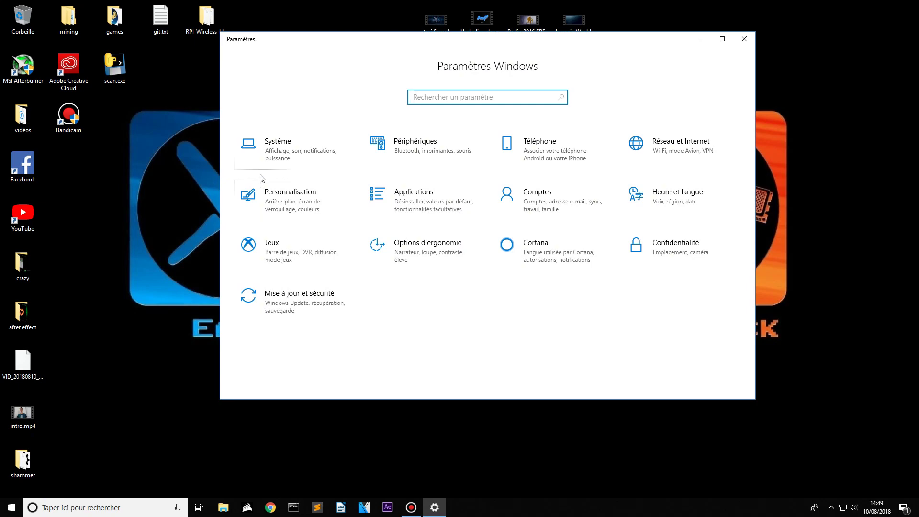
# - Check the PC's device specifications in the Windows system information and close the settings
pyautogui.click(320, 161)
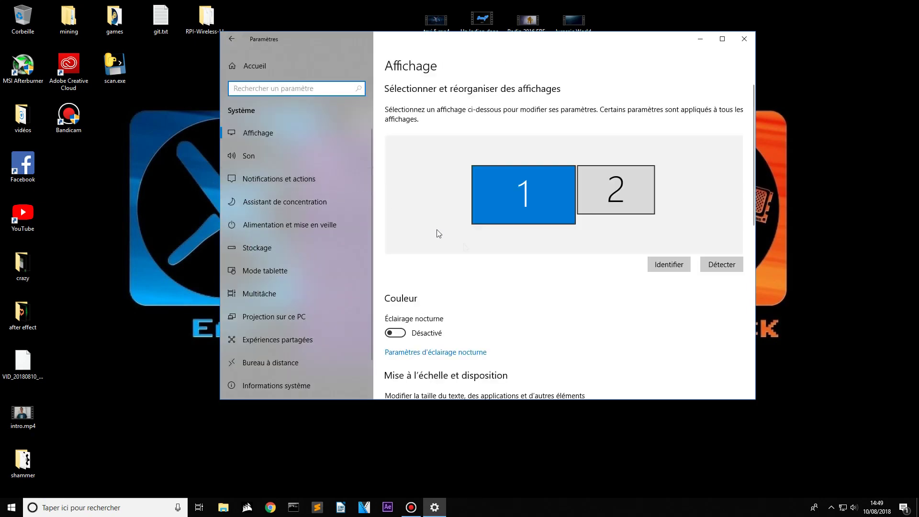
pyautogui.click(307, 386)
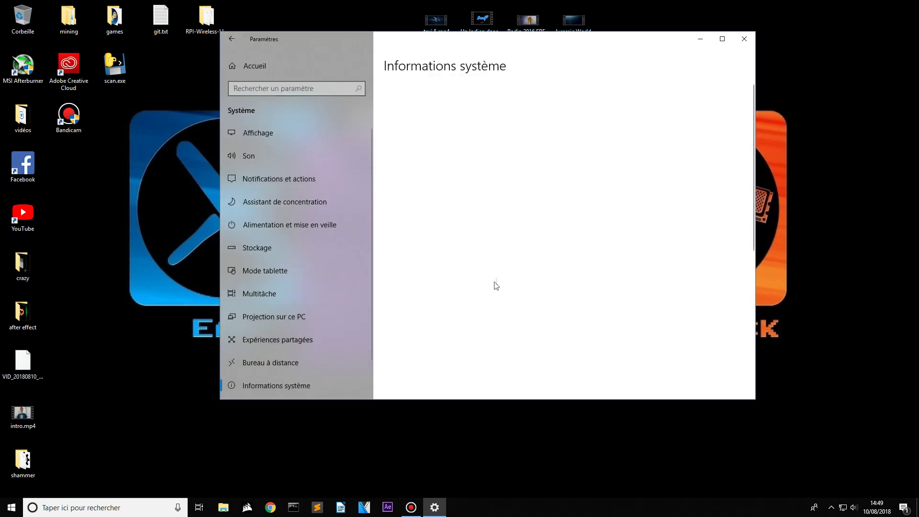
pyautogui.scroll(-3, 497, 292)
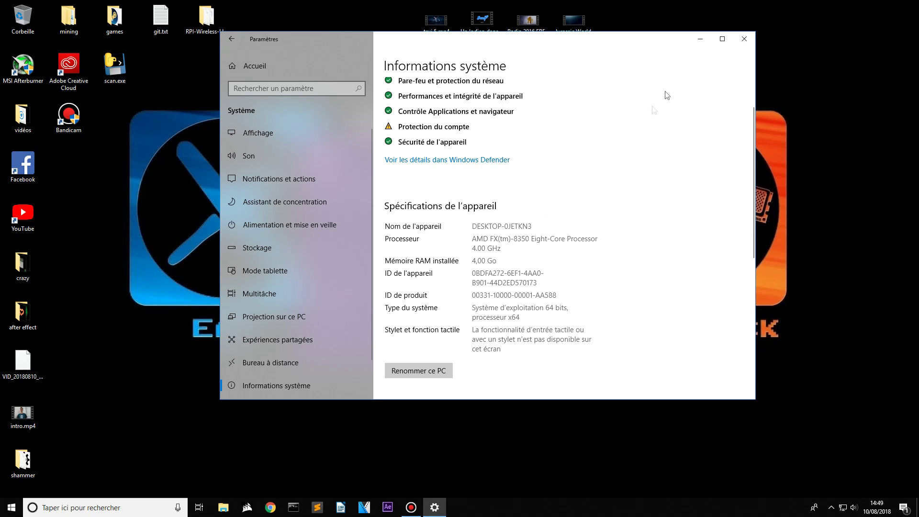
pyautogui.click(744, 38)
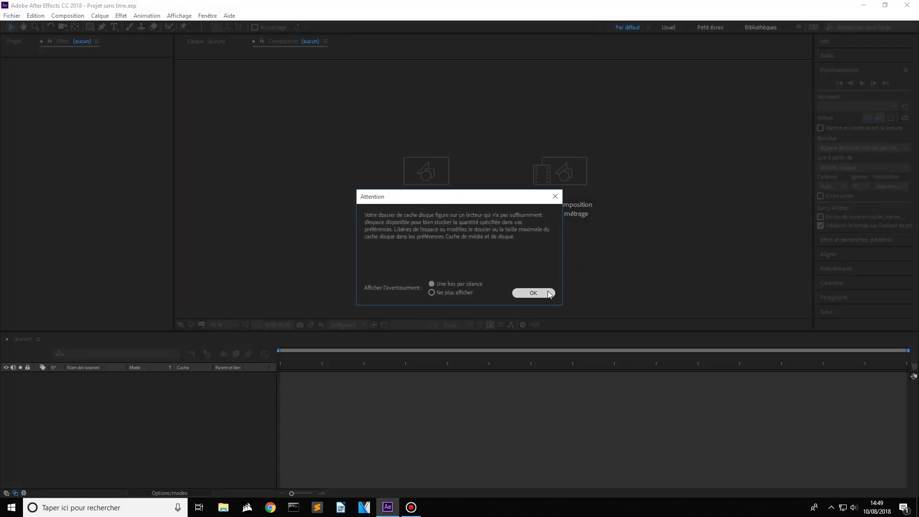
# - Dismiss the disk cache warning, start a new project and create a composition with the proposed settings
pyautogui.click(548, 292)
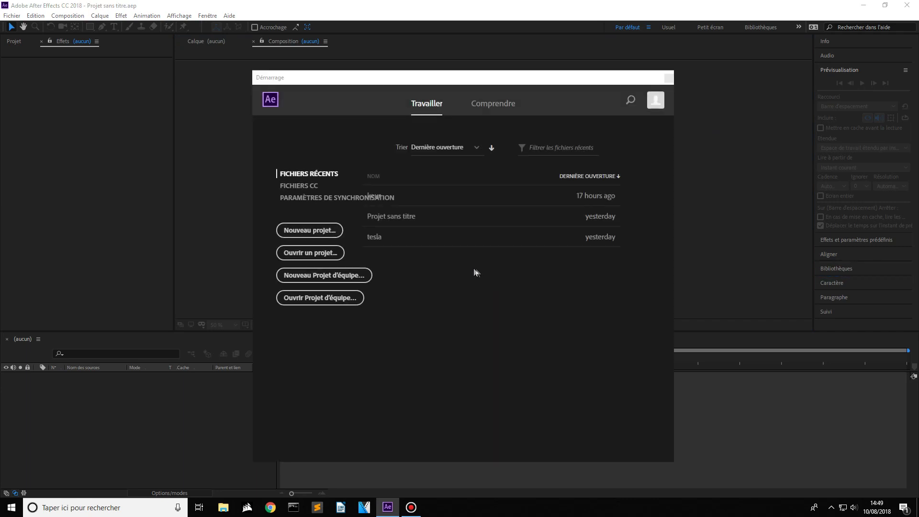
pyautogui.click(306, 230)
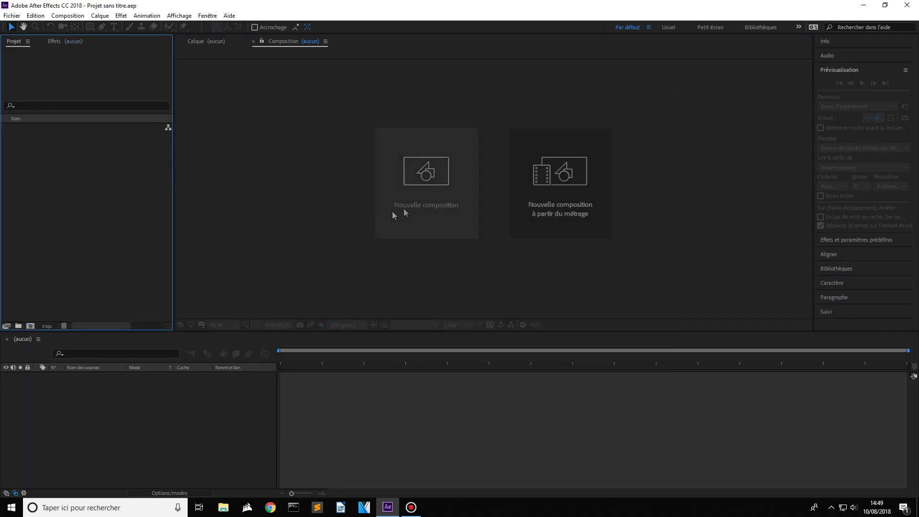
pyautogui.click(445, 199)
pyautogui.click(522, 364)
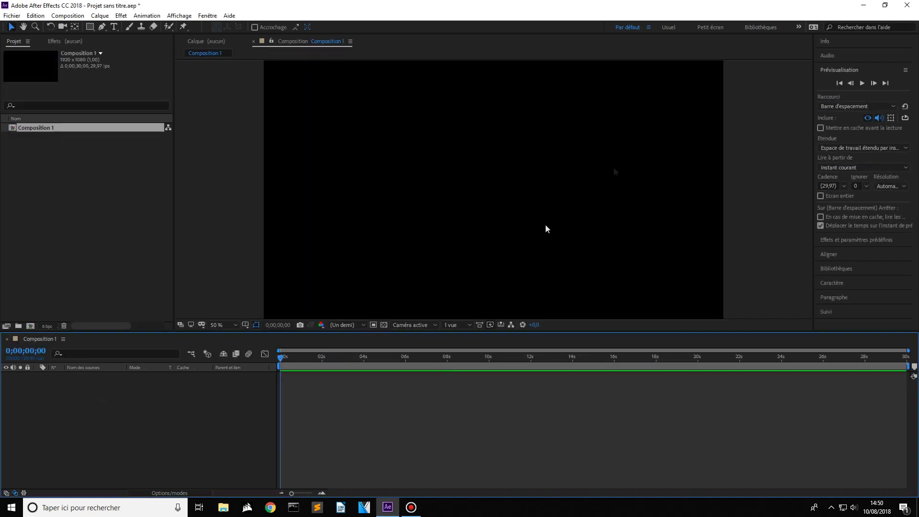
# - Import VID_20180810_144116.mp4 from the desktop into the project and add it as a layer in Composition 1
pyautogui.moveTo(765, 11); pyautogui.dragTo(918, 205)
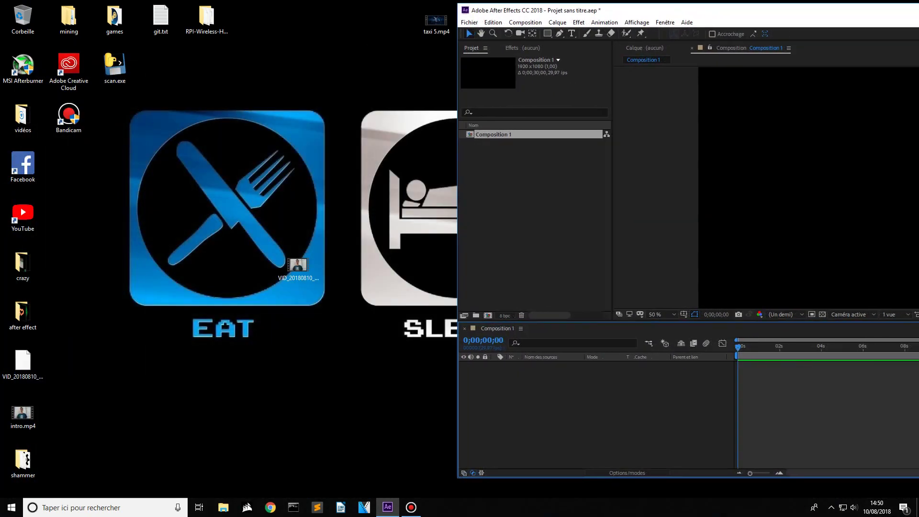
pyautogui.moveTo(297, 266); pyautogui.dragTo(514, 210)
pyautogui.moveTo(720, 11); pyautogui.dragTo(371, 1)
pyautogui.moveTo(87, 138); pyautogui.dragTo(88, 406)
# - Create a 1920 × 1080 px solid layer coloured black (000000) above the video
pyautogui.rightClick(122, 402)
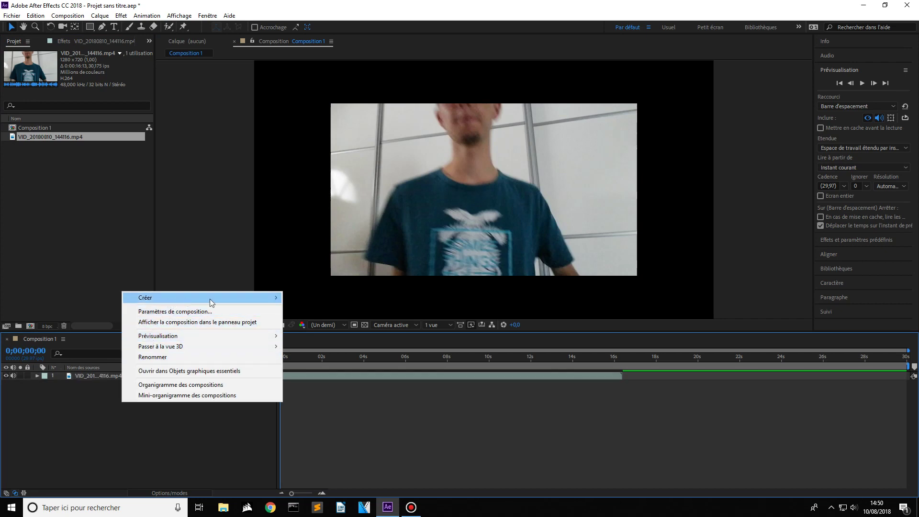
pyautogui.moveTo(187, 303)
pyautogui.click(302, 322)
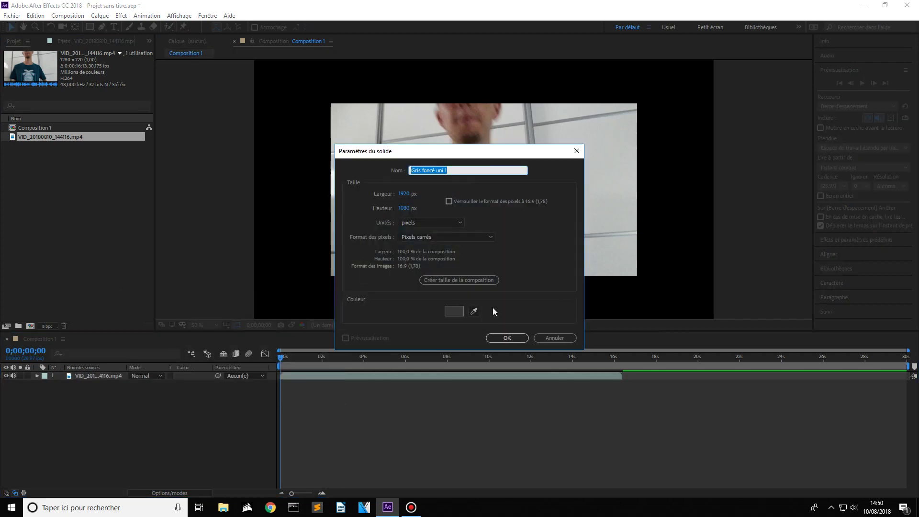
pyautogui.click(460, 312)
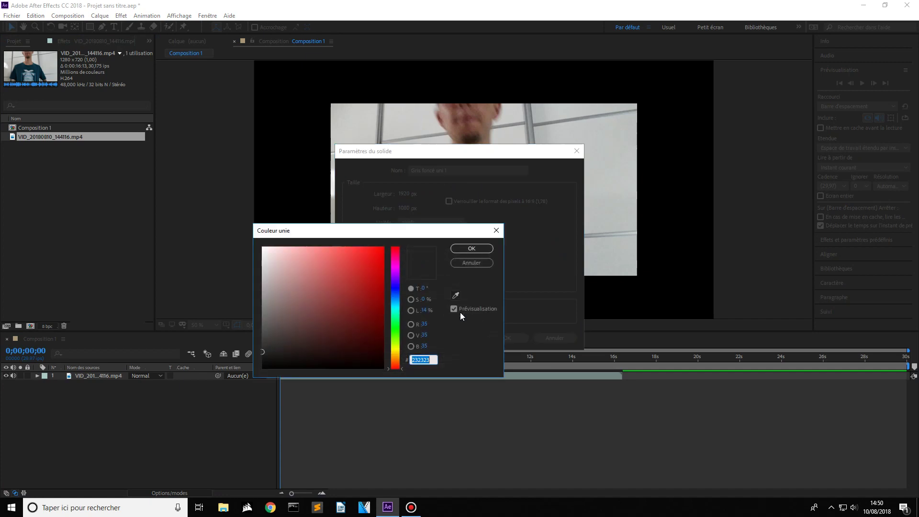
pyautogui.moveTo(383, 352); pyautogui.dragTo(315, 371)
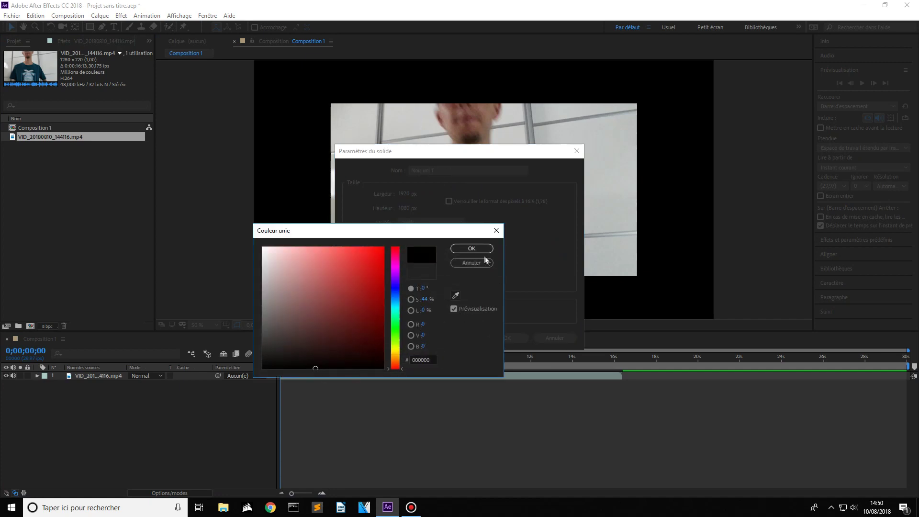
pyautogui.press('Return')
pyautogui.click(507, 337)
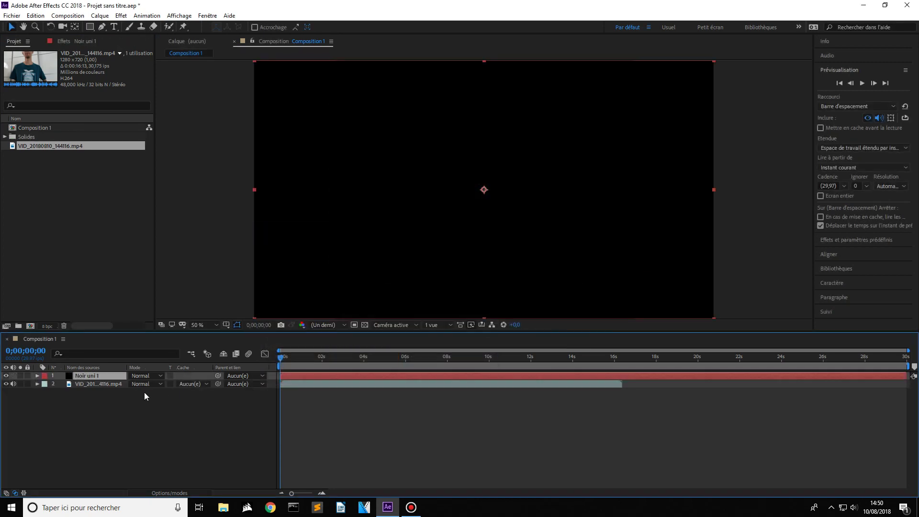
# - Rename the black solid layer as effet
pyautogui.rightClick(111, 375)
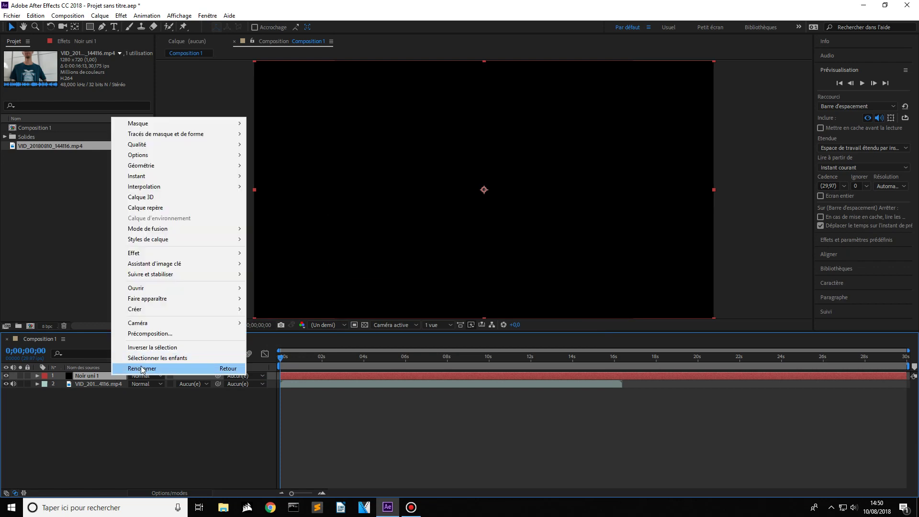
pyautogui.click(142, 368)
pyautogui.write('effet')
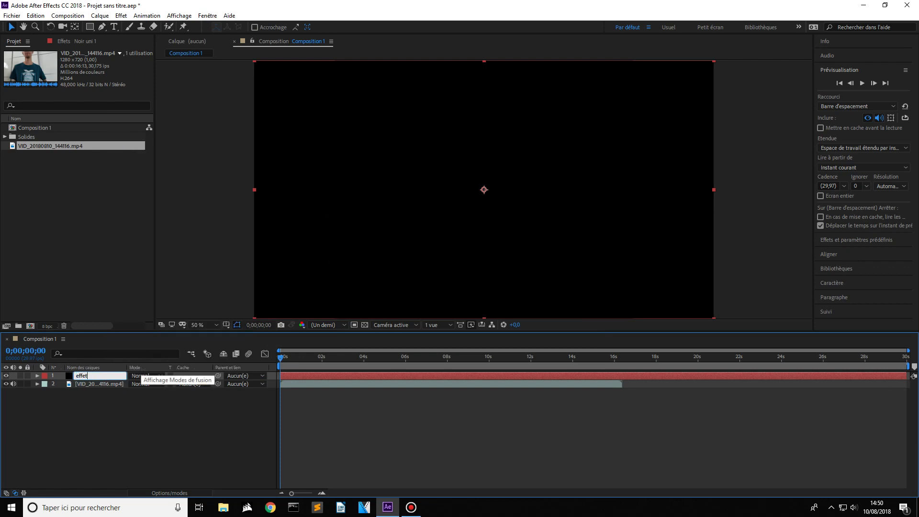
pyautogui.press('Return')
# - Set the effet layer's blending mode to Addition and scale the solid down to the video's frame
pyautogui.click(158, 376)
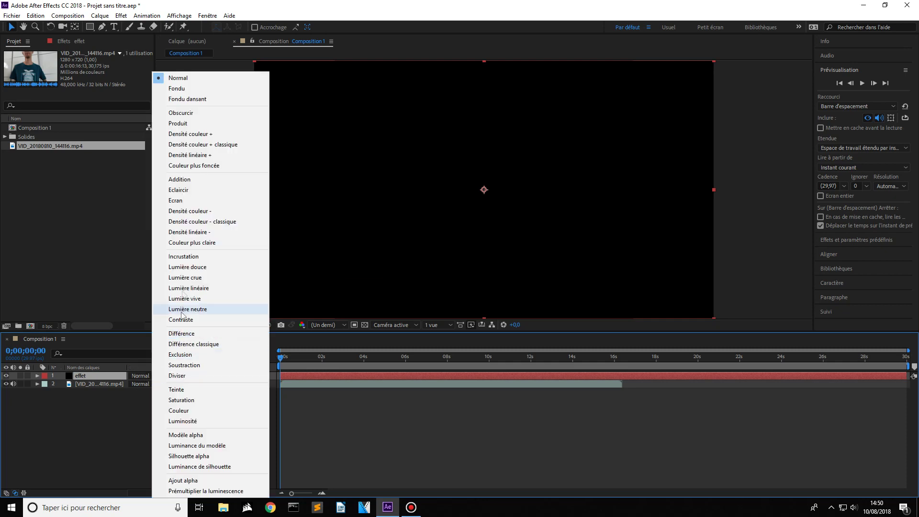
pyautogui.click(178, 179)
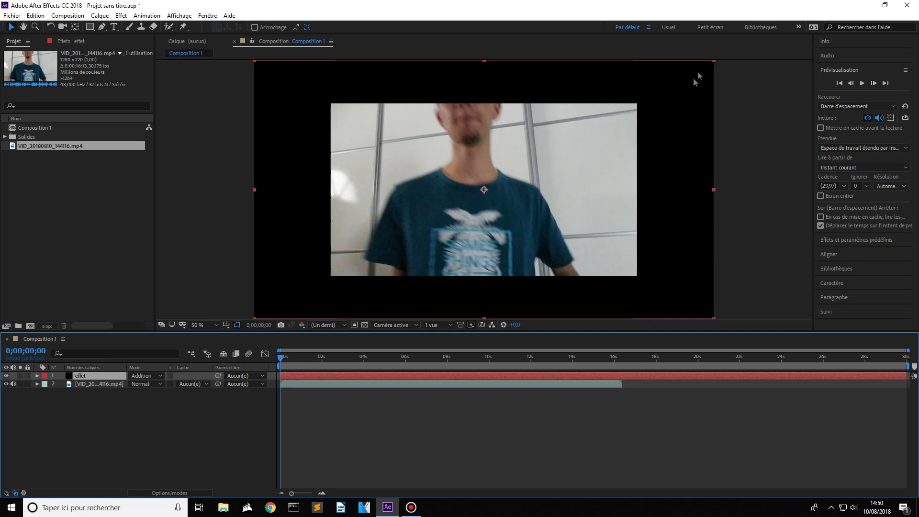
pyautogui.moveTo(711, 61); pyautogui.dragTo(638, 104)
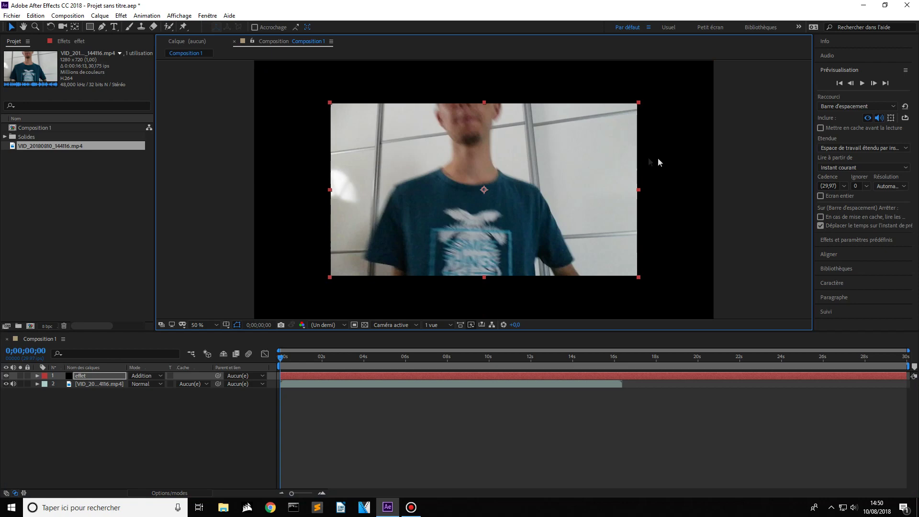
# - Move the current time to 0;00;07;04, where both index fingers point towards each other
pyautogui.moveTo(282, 359); pyautogui.dragTo(418, 369)
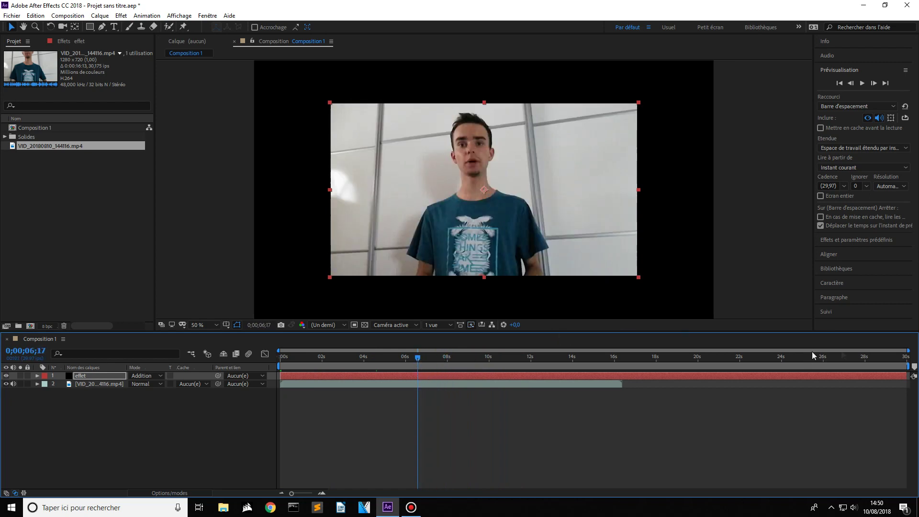
pyautogui.moveTo(906, 351); pyautogui.dragTo(548, 364)
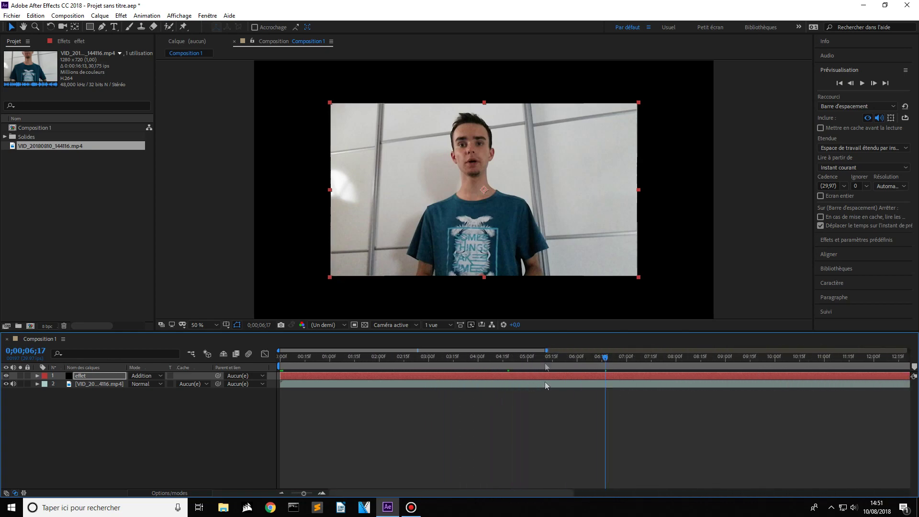
pyautogui.moveTo(546, 349); pyautogui.dragTo(481, 359)
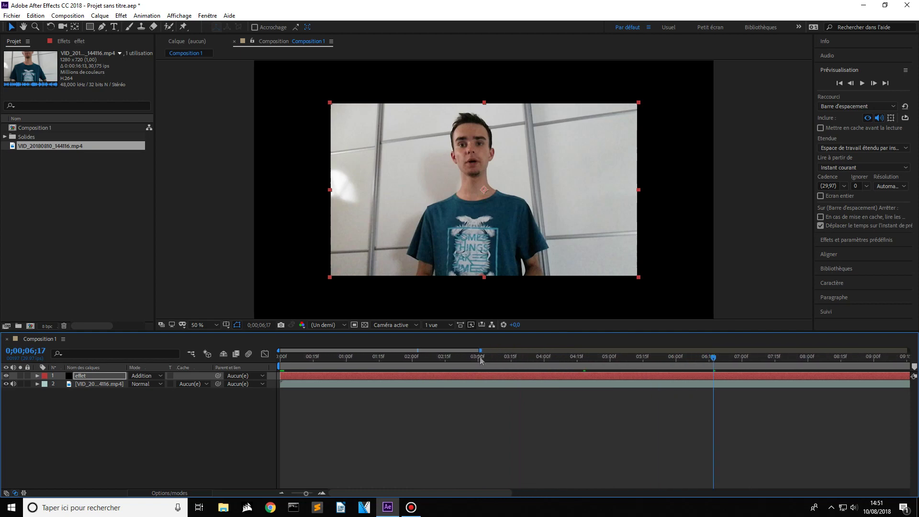
pyautogui.moveTo(713, 357); pyautogui.dragTo(750, 359)
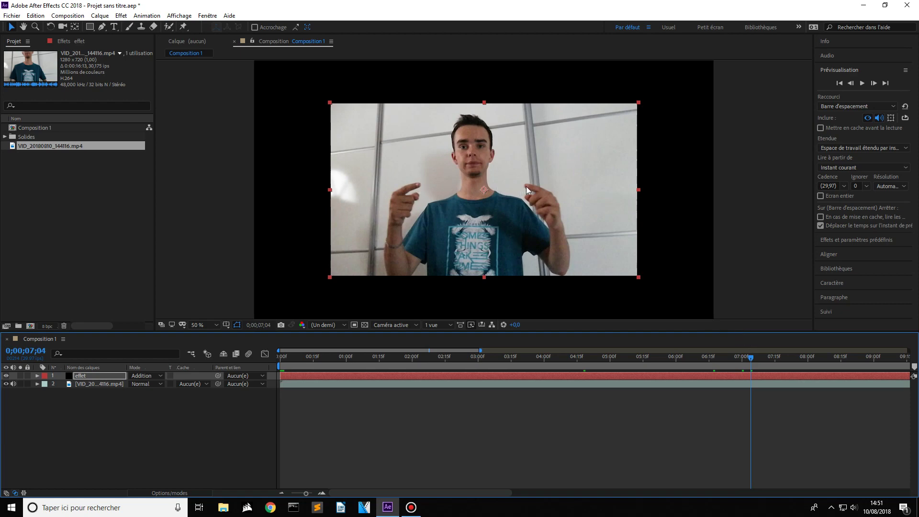
# - Apply the Video Copilot Saber effect to the effet layer and place its two core endpoints on the index fingertips
pyautogui.click(121, 15)
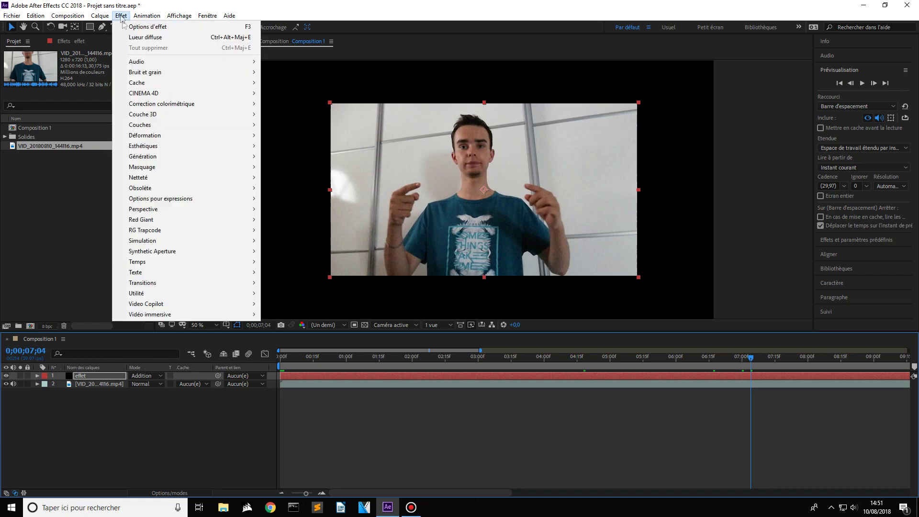
pyautogui.moveTo(242, 305)
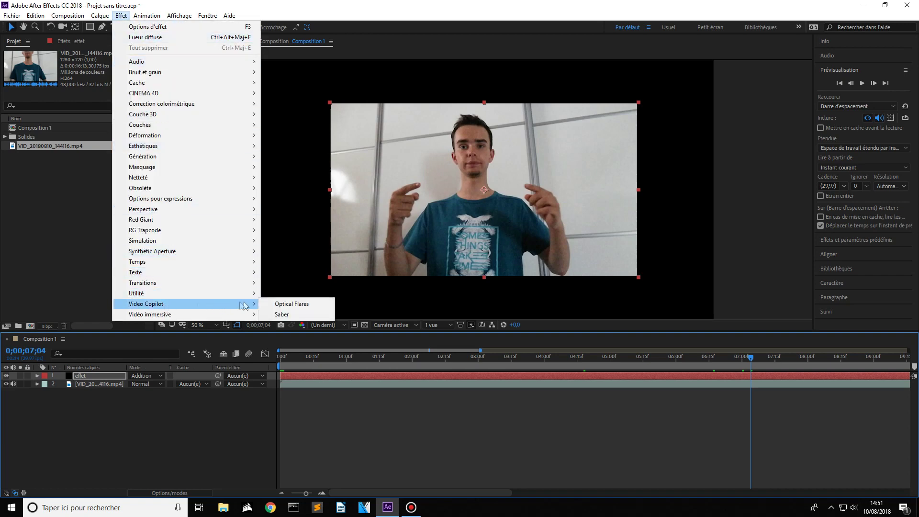
pyautogui.click(278, 314)
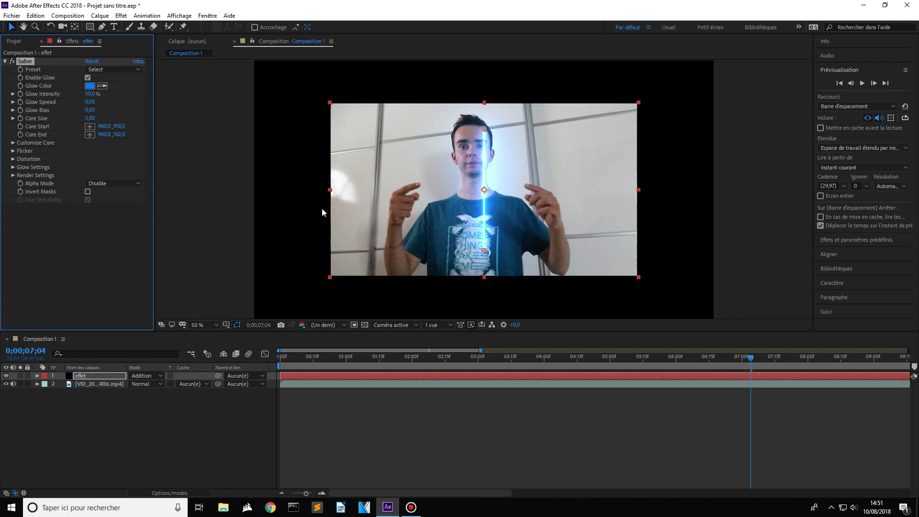
pyautogui.moveTo(484, 130); pyautogui.dragTo(419, 185)
pyautogui.moveTo(484, 250); pyautogui.dragTo(525, 185)
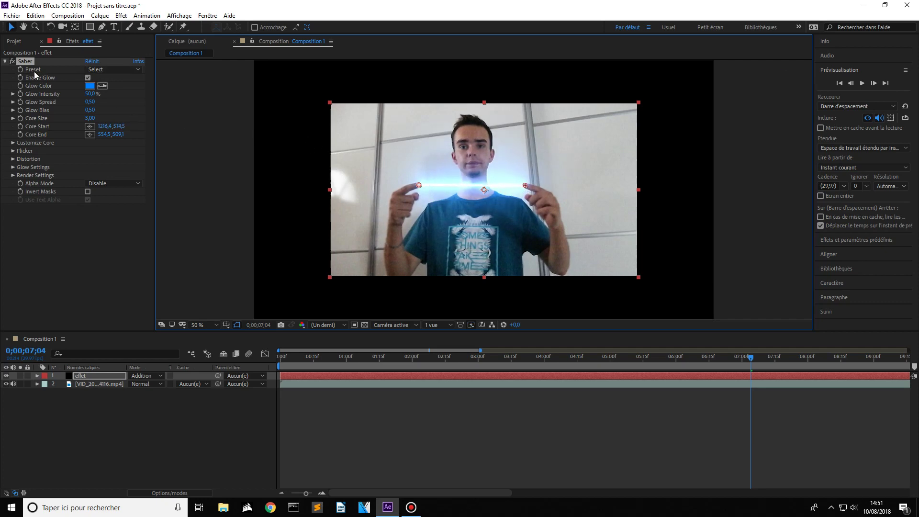
# - Set the Saber preset to Arc Reactor and disable its glow
pyautogui.click(101, 69)
pyautogui.click(132, 38)
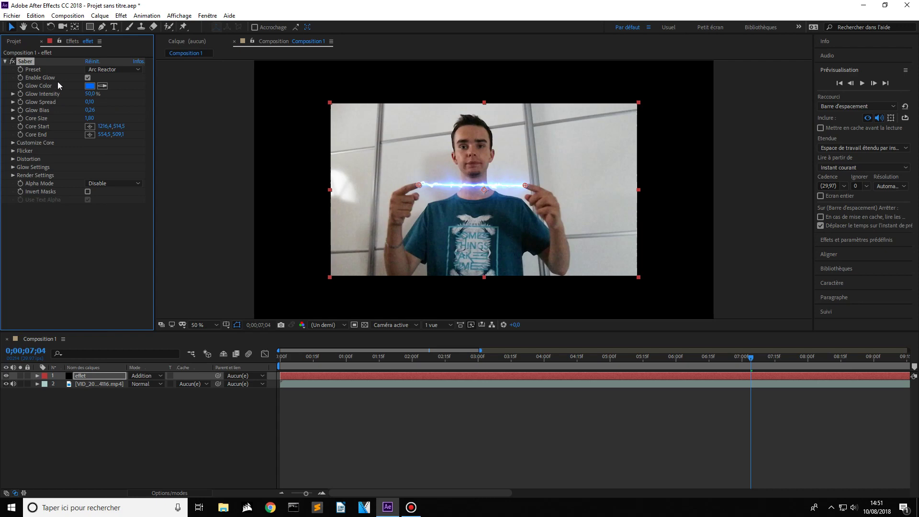
pyautogui.click(88, 76)
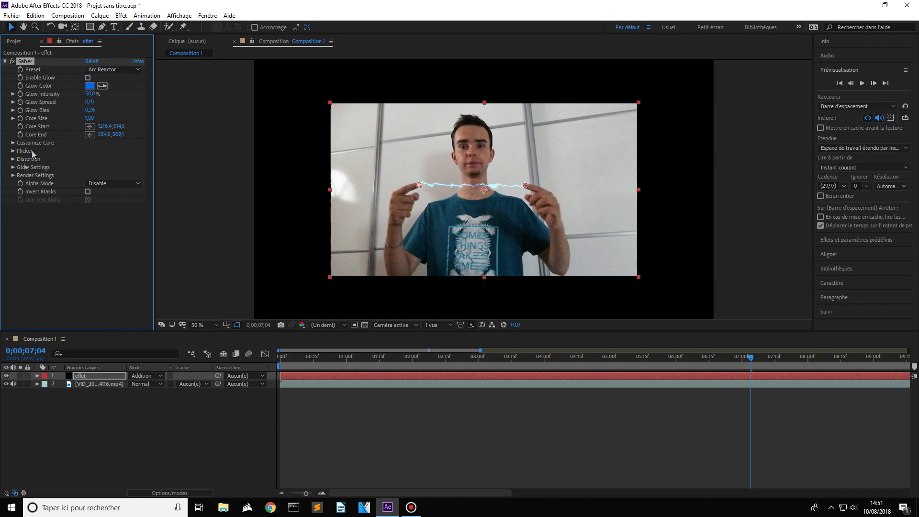
# - Set the distortion amount of Saber's core distortion to 50
pyautogui.click(13, 160)
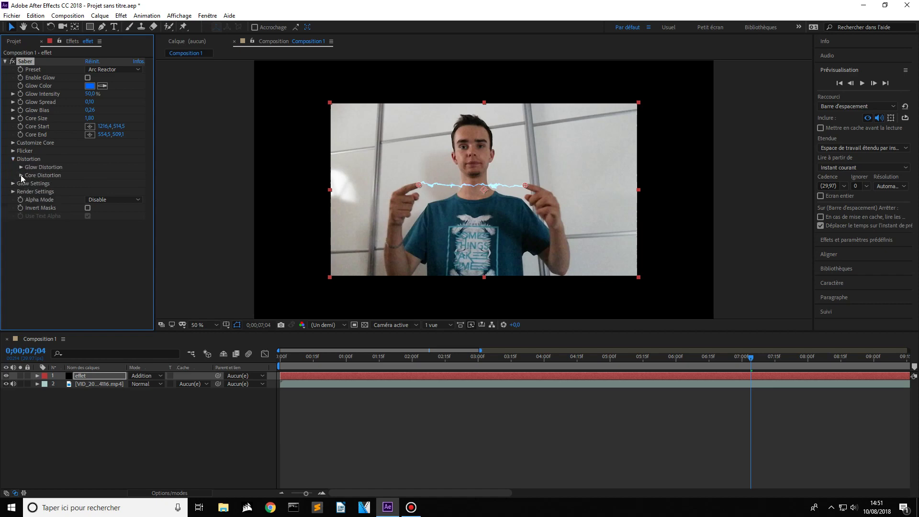
pyautogui.click(21, 175)
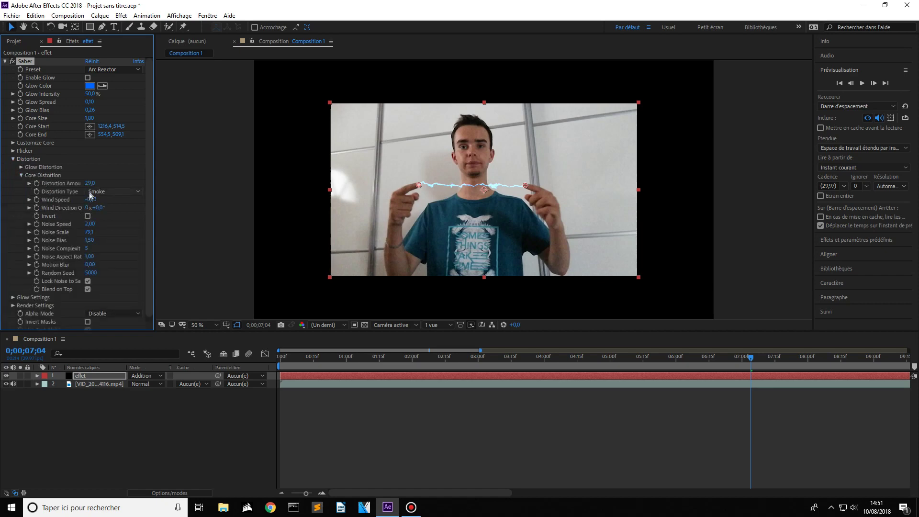
pyautogui.moveTo(106, 181); pyautogui.dragTo(111, 181)
pyautogui.click(89, 183)
pyautogui.write('50')
pyautogui.press('Return')
# - Preview the lightning between the fingers from the current time and stop the playback
pyautogui.click(863, 83)
pyautogui.click(863, 83)
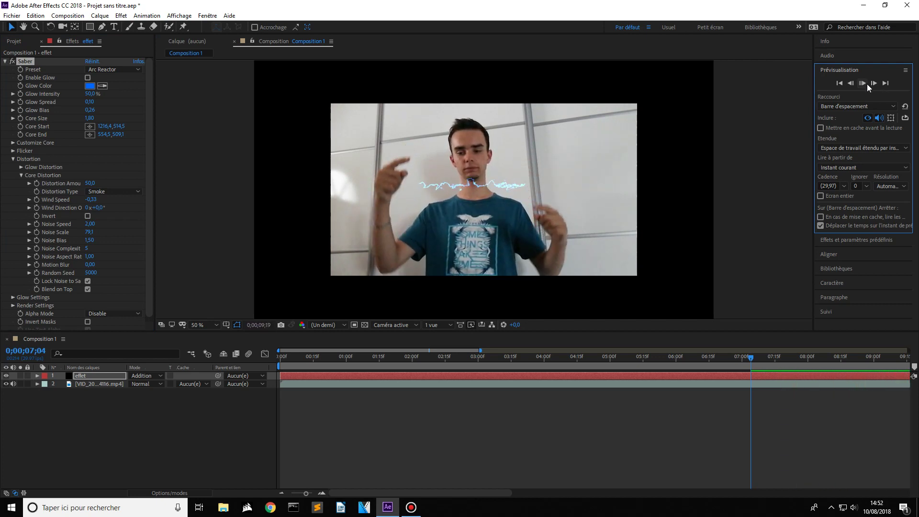
pyautogui.click(864, 84)
pyautogui.moveTo(595, 359); pyautogui.dragTo(423, 356)
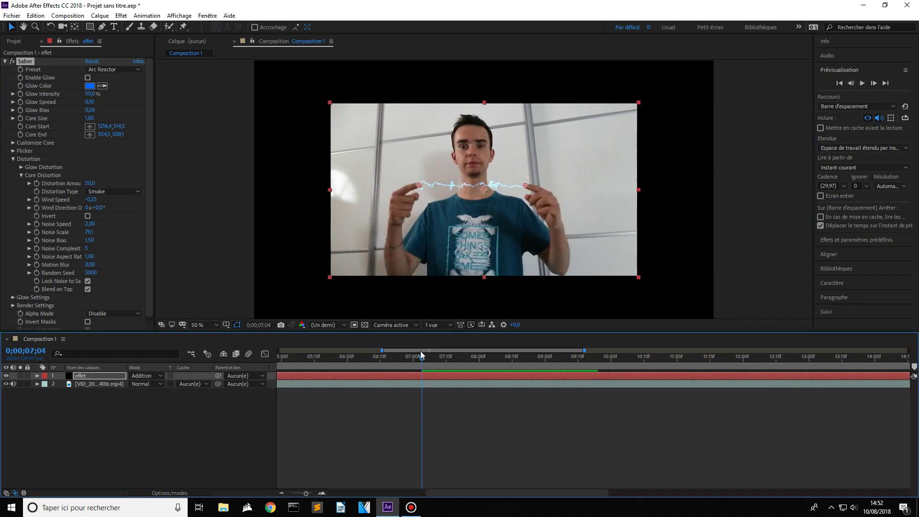
# - Reduce the distortion amount of Saber's core distortion to 35 and collapse the distortion settings
pyautogui.moveTo(88, 183); pyautogui.dragTo(85, 183)
pyautogui.click(89, 184)
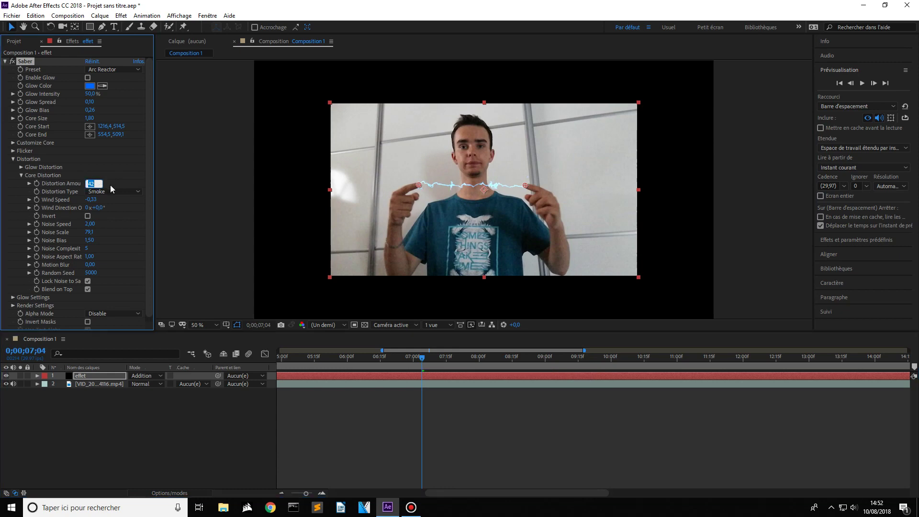
pyautogui.write('35')
pyautogui.press('Return')
pyautogui.click(14, 159)
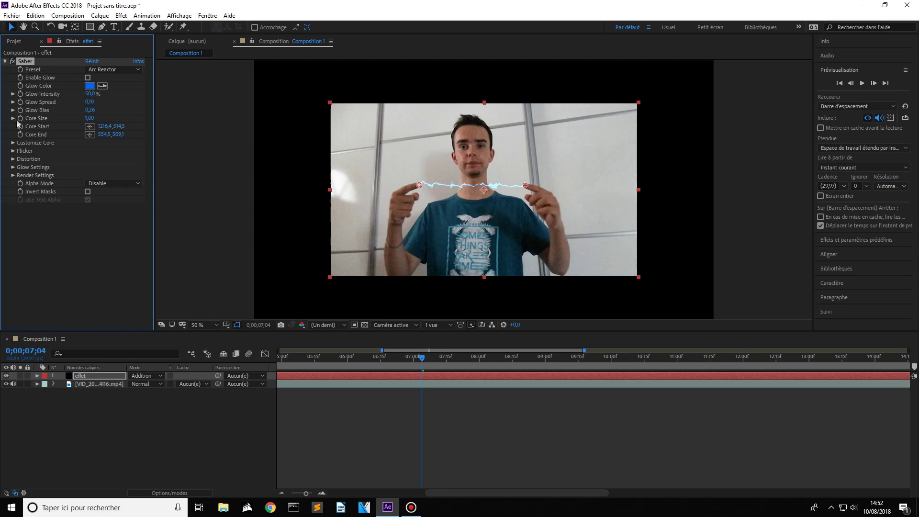
# - Add Core Start and Core End keyframes at 0;00;07;04, and reposition both points on the fingertips at 0;00;07;12
pyautogui.rightClick(20, 131)
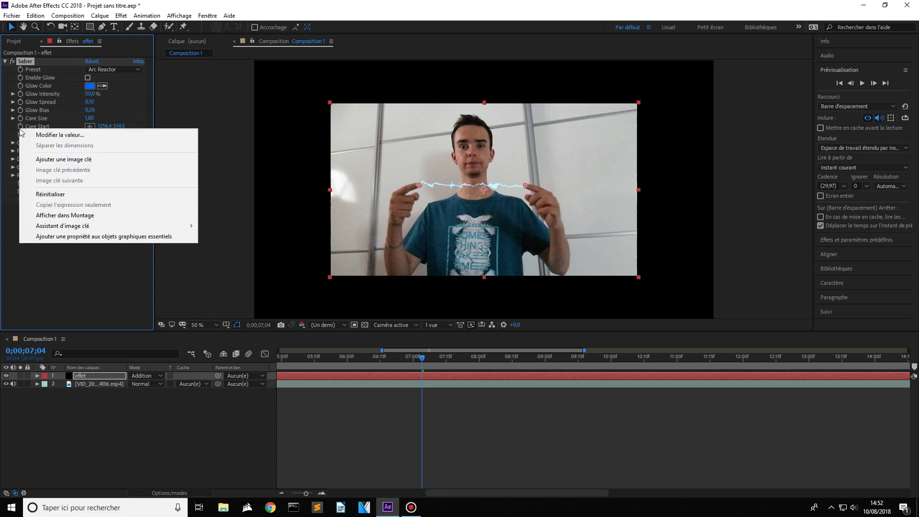
pyautogui.click(35, 160)
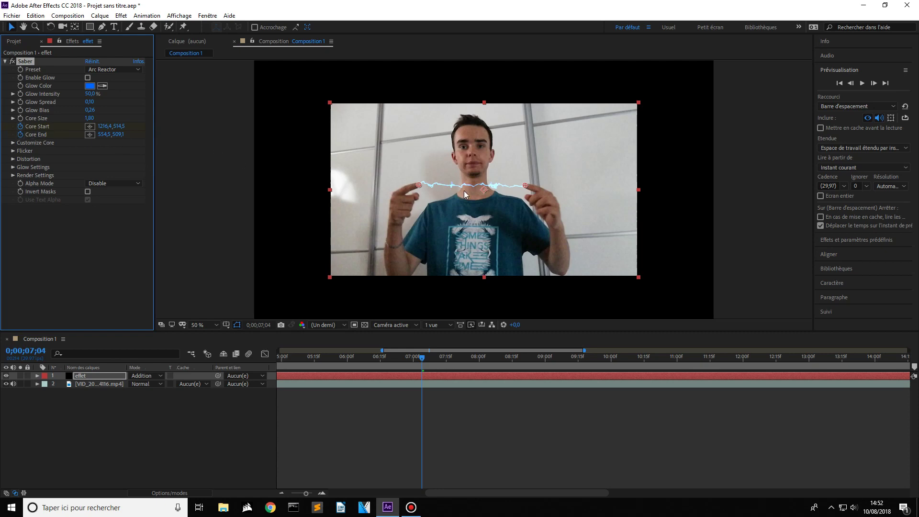
pyautogui.click(423, 358)
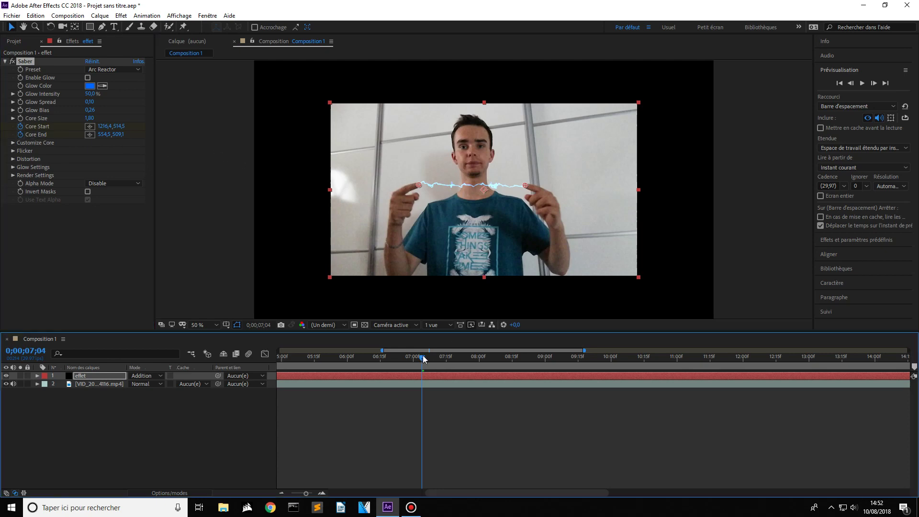
pyautogui.click(424, 358)
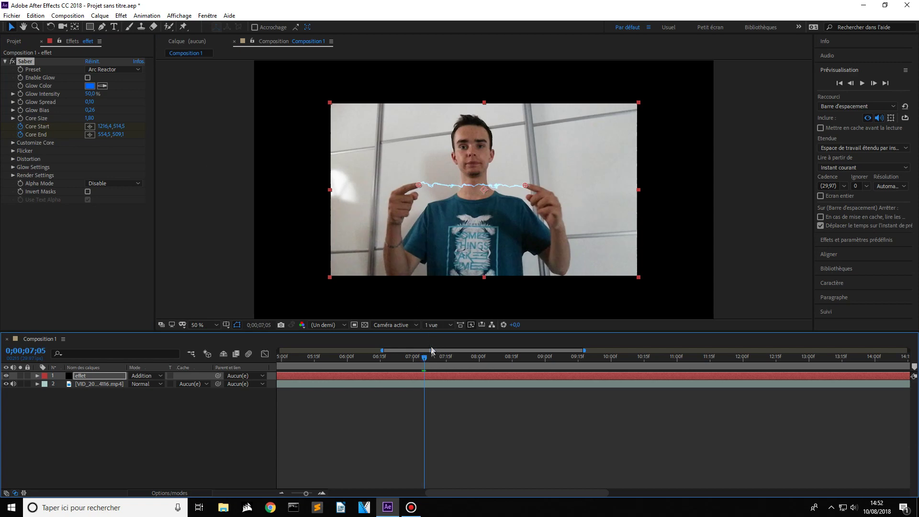
pyautogui.moveTo(425, 358); pyautogui.dragTo(442, 363)
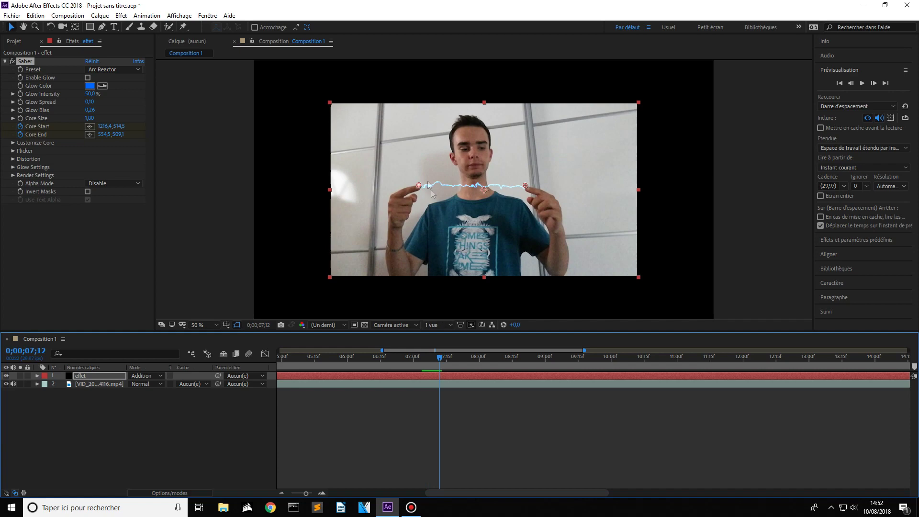
pyautogui.moveTo(421, 186); pyautogui.dragTo(424, 188)
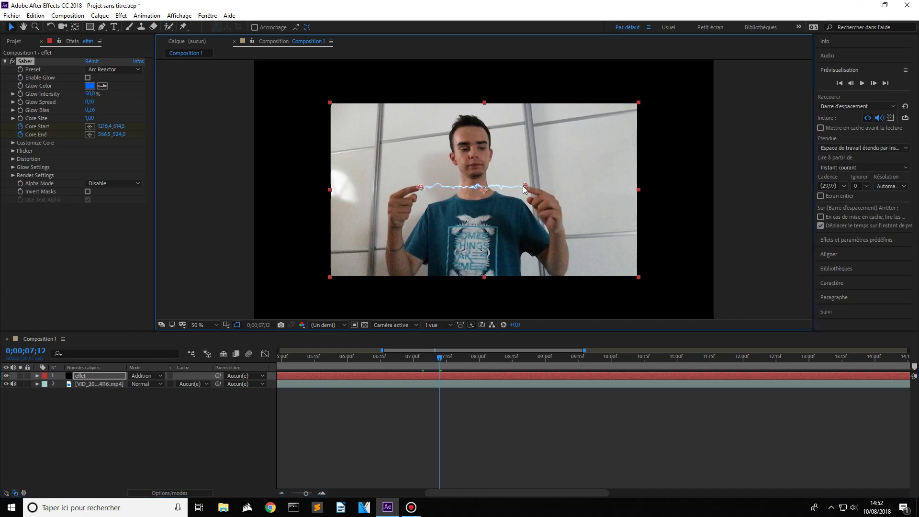
pyautogui.moveTo(525, 188); pyautogui.dragTo(524, 190)
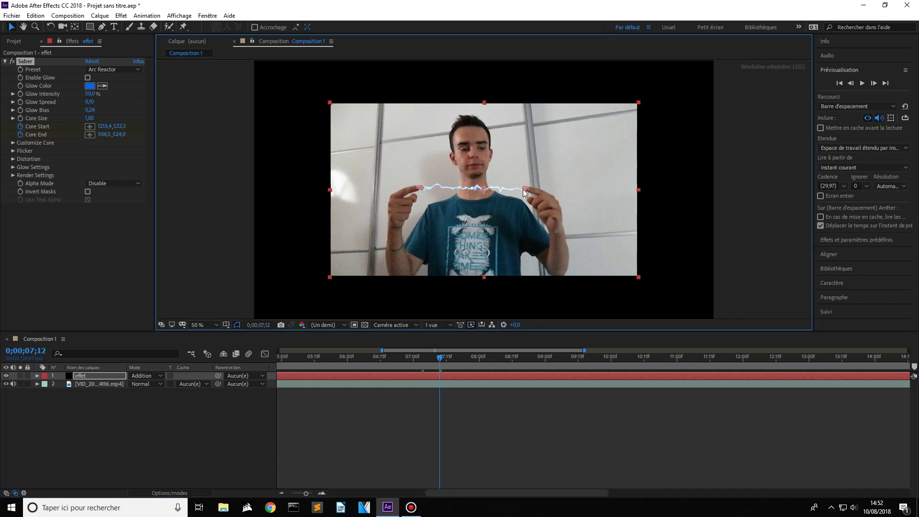
# - Move Saber's Core Start onto the fingertip at 0;00;07;15 and its Core End onto the opposite fingertip at 0;00;07;20
pyautogui.moveTo(442, 360); pyautogui.dragTo(446, 361)
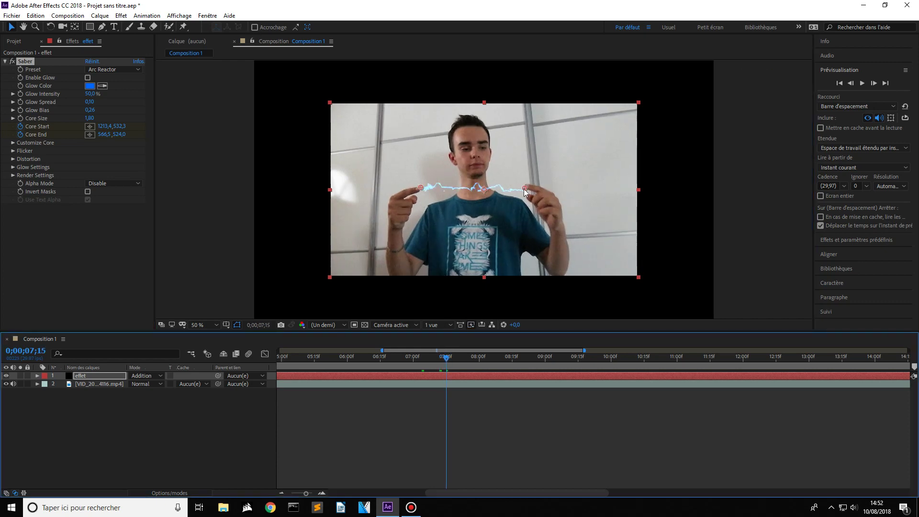
pyautogui.moveTo(526, 192); pyautogui.dragTo(524, 186)
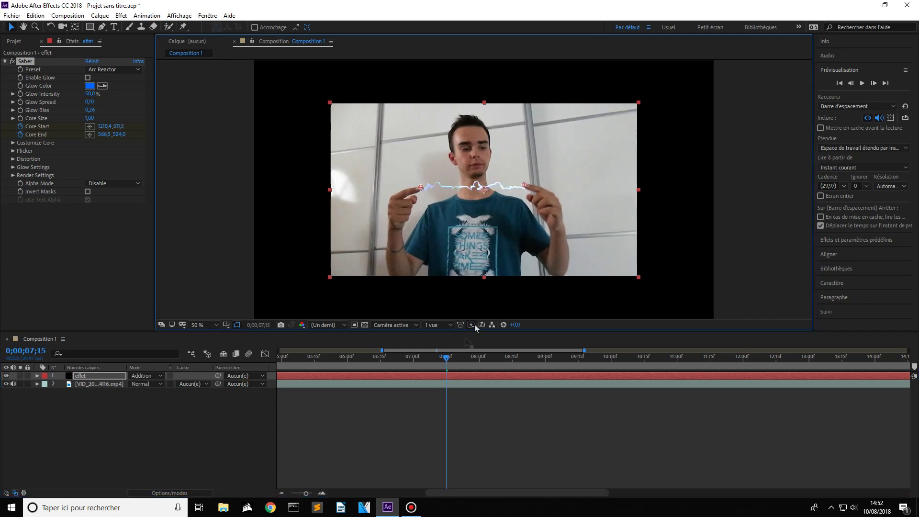
pyautogui.click(449, 359)
pyautogui.press('space')
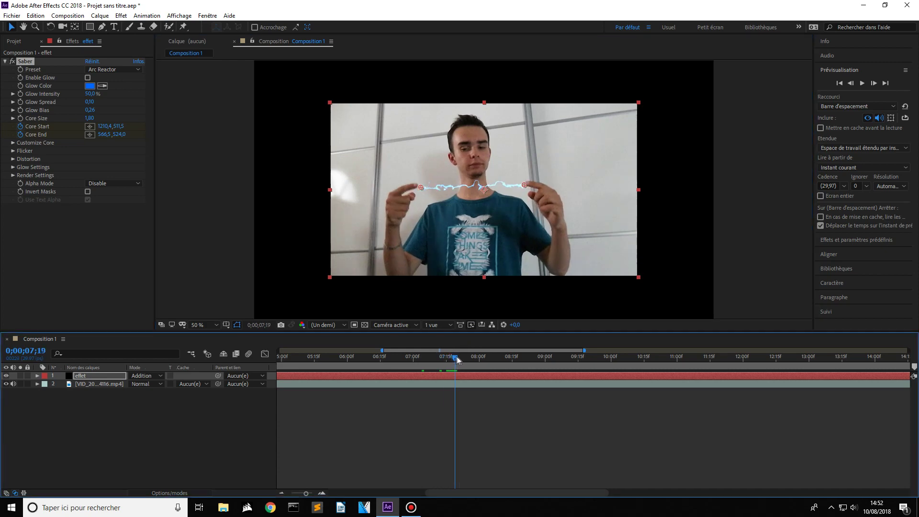
pyautogui.moveTo(421, 186); pyautogui.dragTo(420, 182)
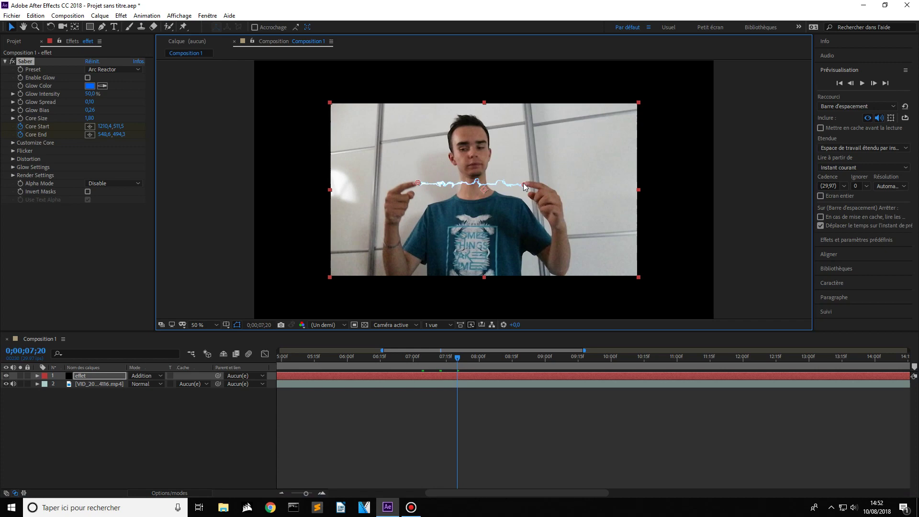
# - Advance to about 0;00;07;23 and realign both Saber core points with the fingertips
pyautogui.moveTo(457, 361); pyautogui.dragTo(466, 360)
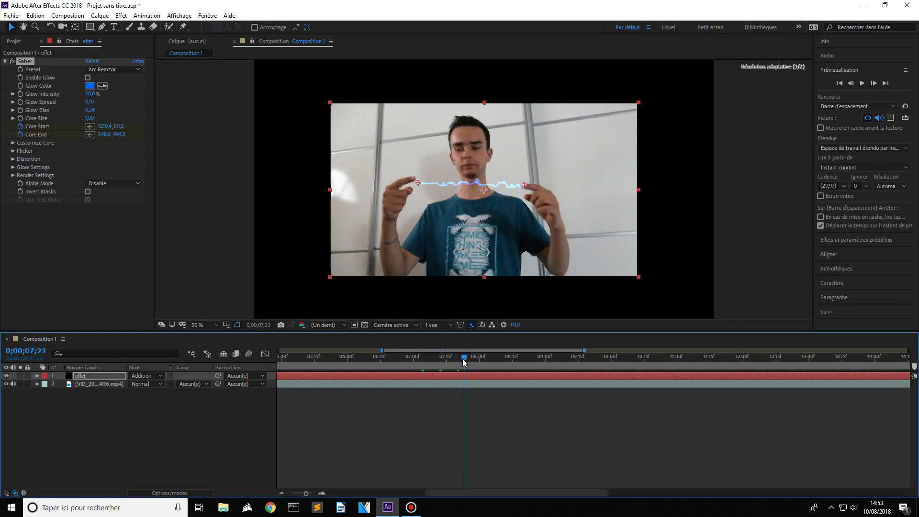
pyautogui.moveTo(418, 182); pyautogui.dragTo(416, 178)
pyautogui.moveTo(525, 186); pyautogui.dragTo(521, 187)
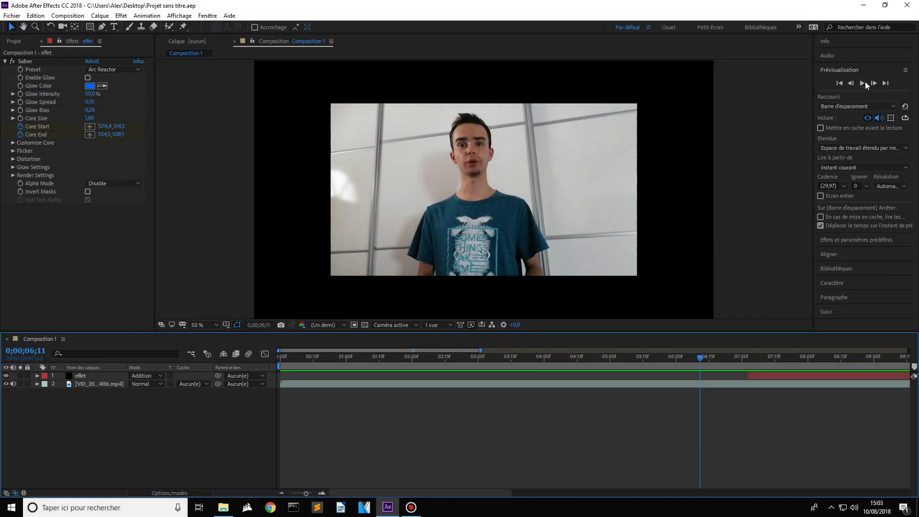
# - Preview the finished lightning animation from 0;00;06;11 and stop the playback
pyautogui.click(862, 83)
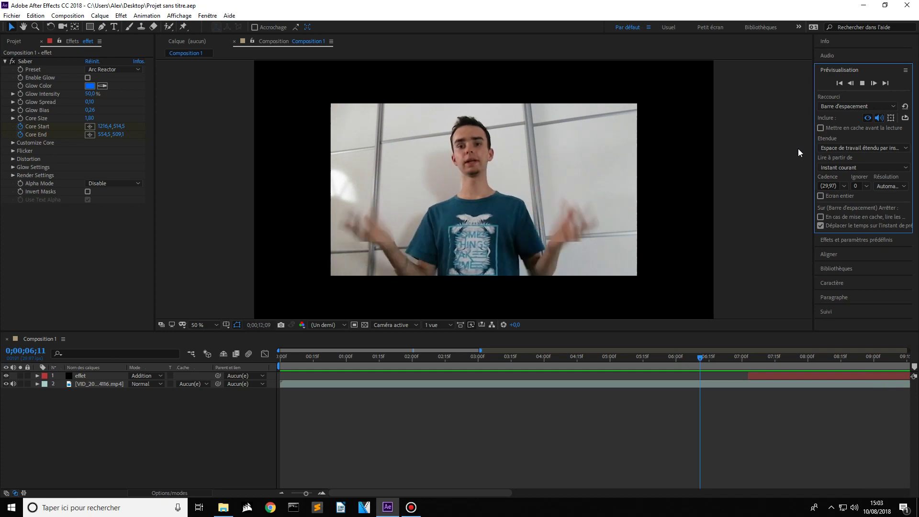
pyautogui.click(860, 83)
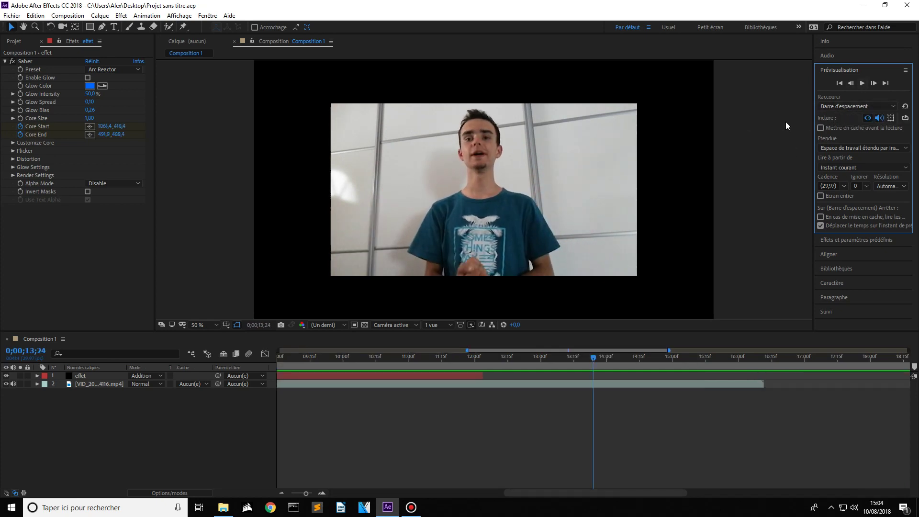
# - Export Composition 1 to the Adobe Media Encoder queue and reposition the encoder window on the screen
pyautogui.click(11, 17)
pyautogui.moveTo(117, 172)
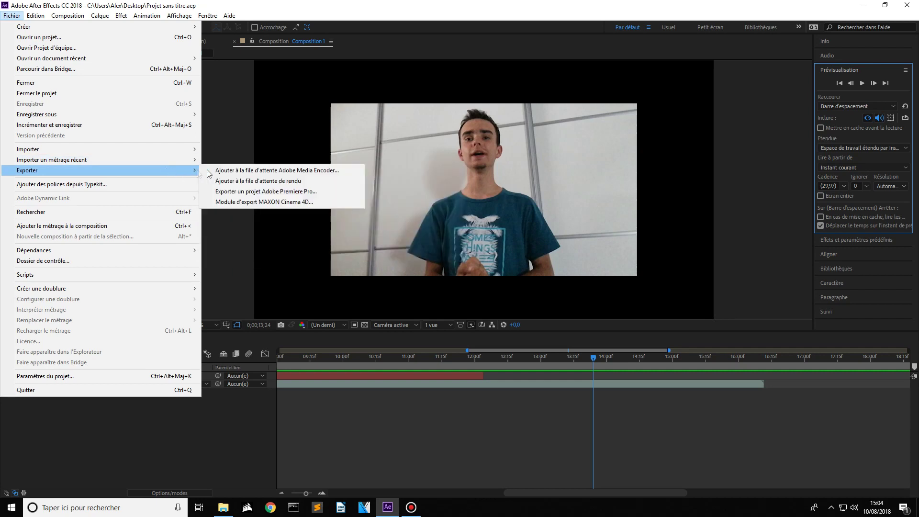
pyautogui.click(213, 170)
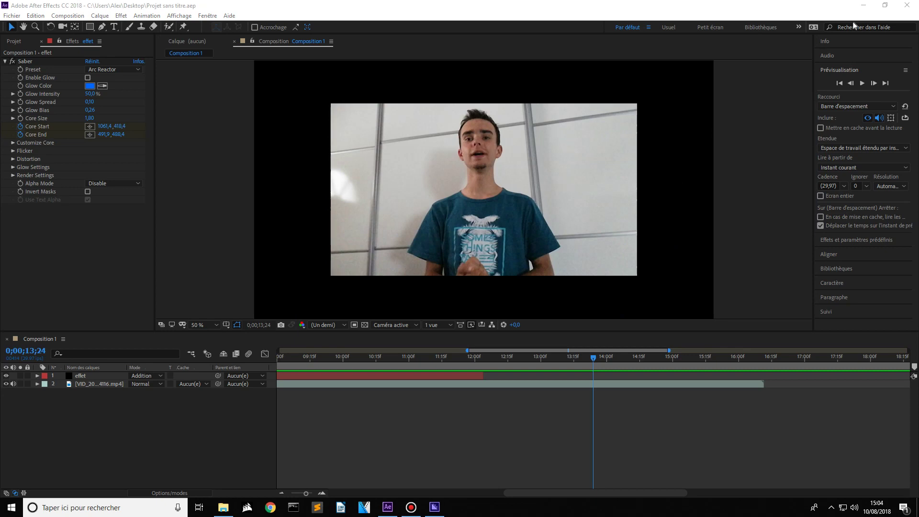
pyautogui.click(869, 9)
pyautogui.moveTo(709, 74); pyautogui.dragTo(320, 76)
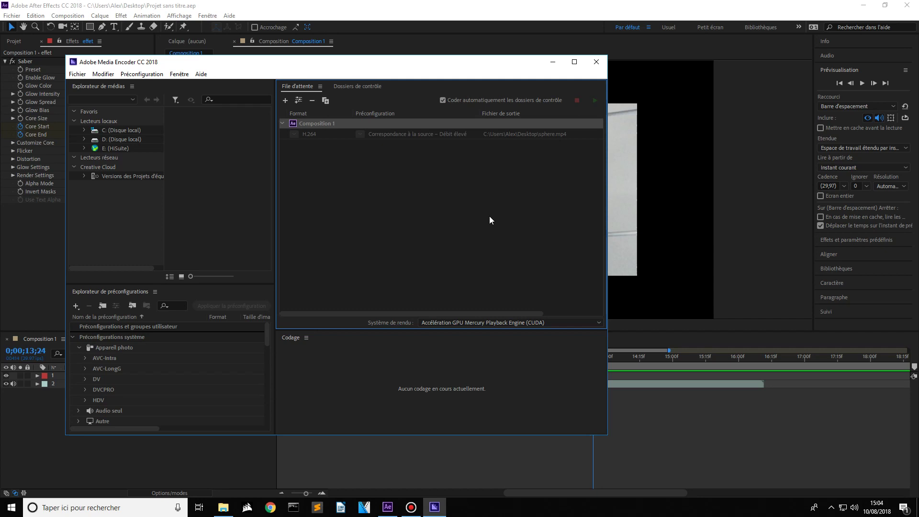
# - Set the queued H.264 output file to Composition 1.mp4 in the Projet sans titre_AME folder and start encoding the queue
pyautogui.click(500, 156)
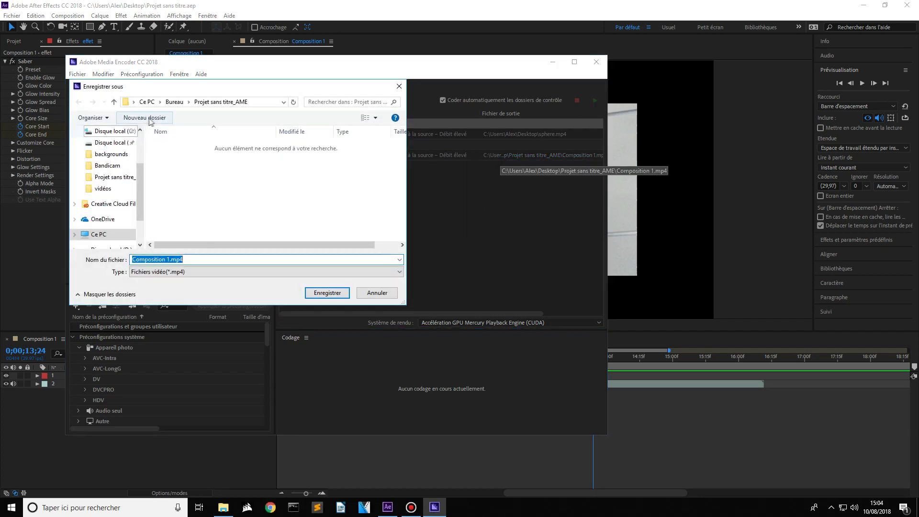
pyautogui.click(323, 297)
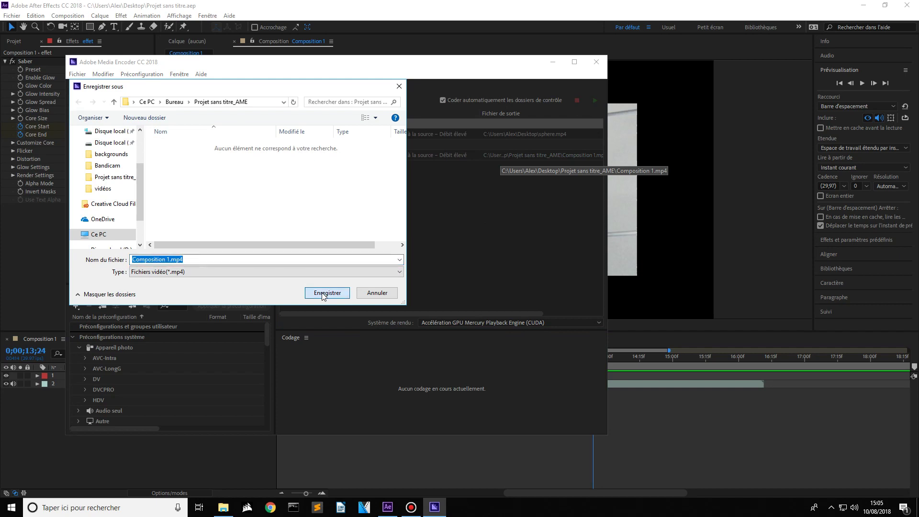
pyautogui.click(595, 100)
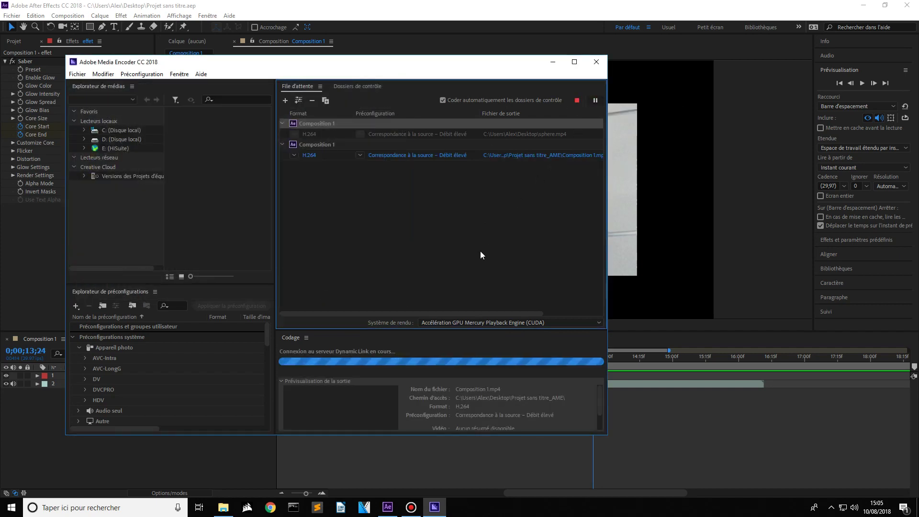
# - Minimise the After Effects window and maximise the Media Encoder window
pyautogui.click(863, 6)
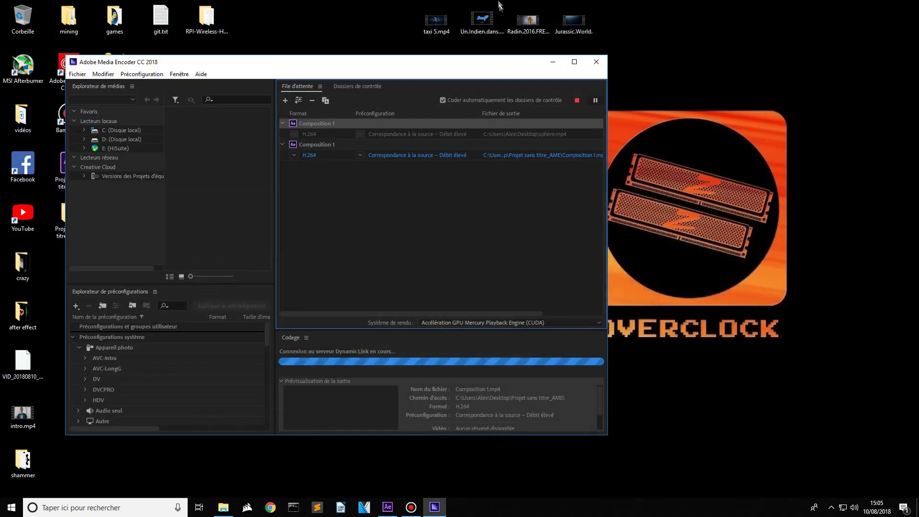
pyautogui.moveTo(470, 66); pyautogui.dragTo(490, 4)
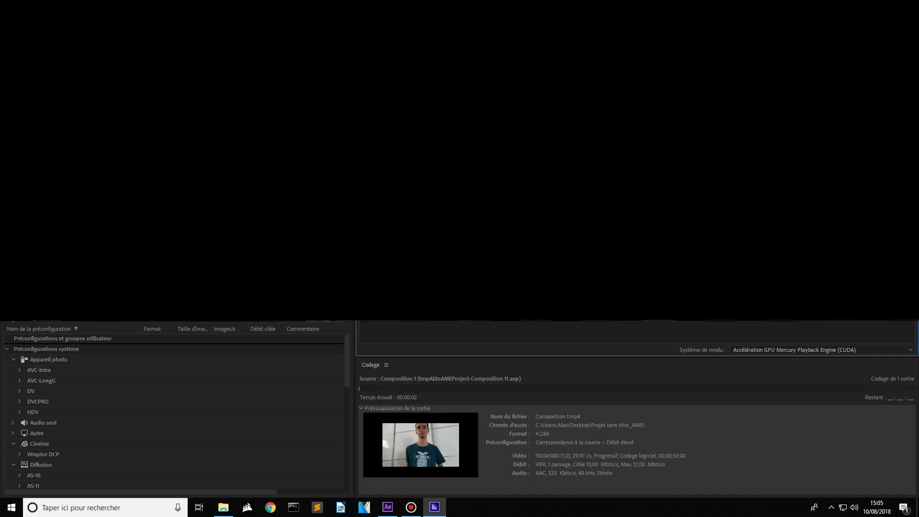
# - Open Task Manager and examine the GPU 0 performance graphs in an enlarged window during the encoding
pyautogui.hotkey('ctrl', 'shift', 'Escape')
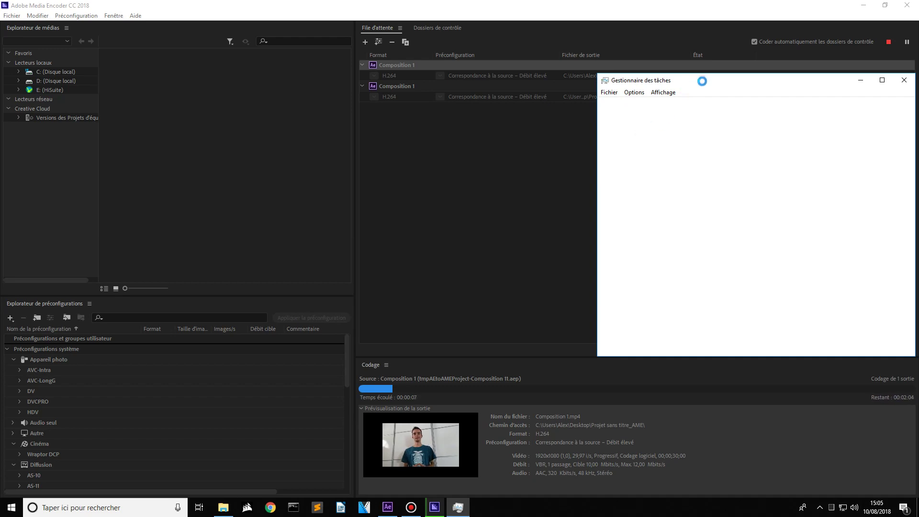
pyautogui.moveTo(652, 80); pyautogui.dragTo(175, 77)
pyautogui.click(171, 102)
pyautogui.click(193, 265)
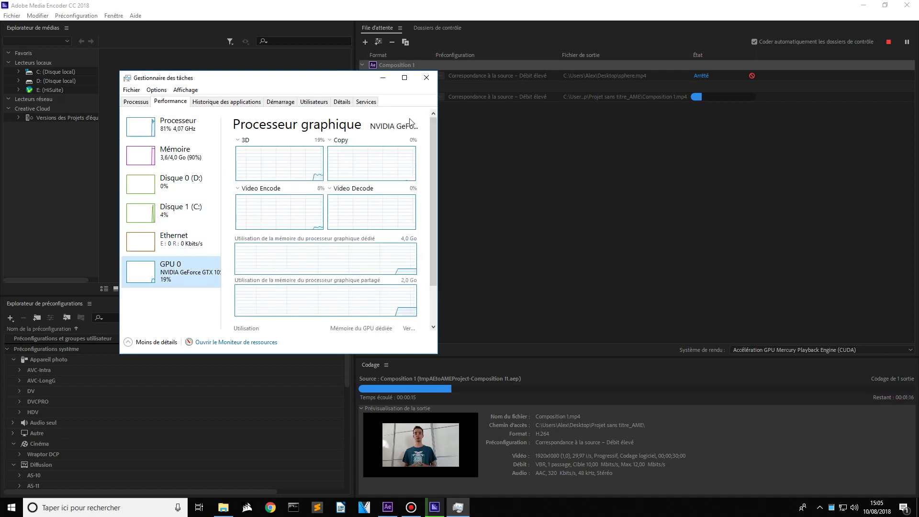
pyautogui.moveTo(436, 130); pyautogui.dragTo(487, 128)
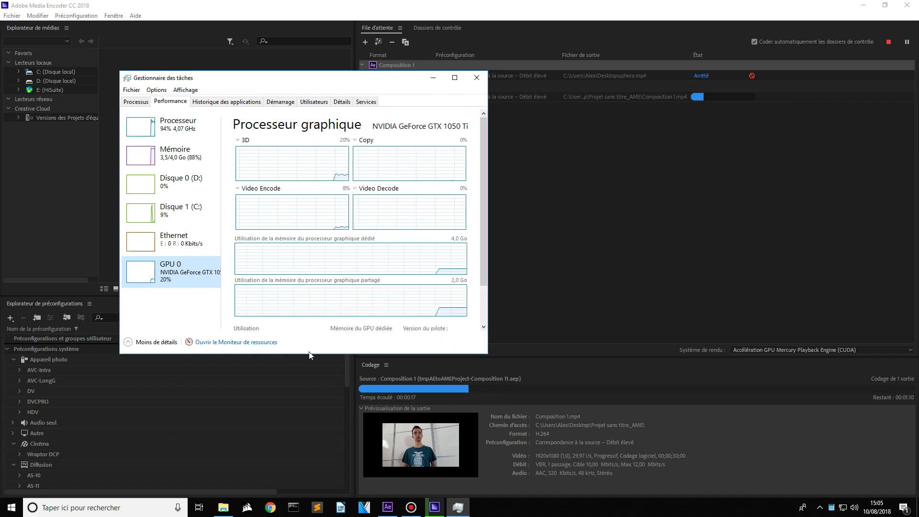
pyautogui.moveTo(307, 354); pyautogui.dragTo(307, 407)
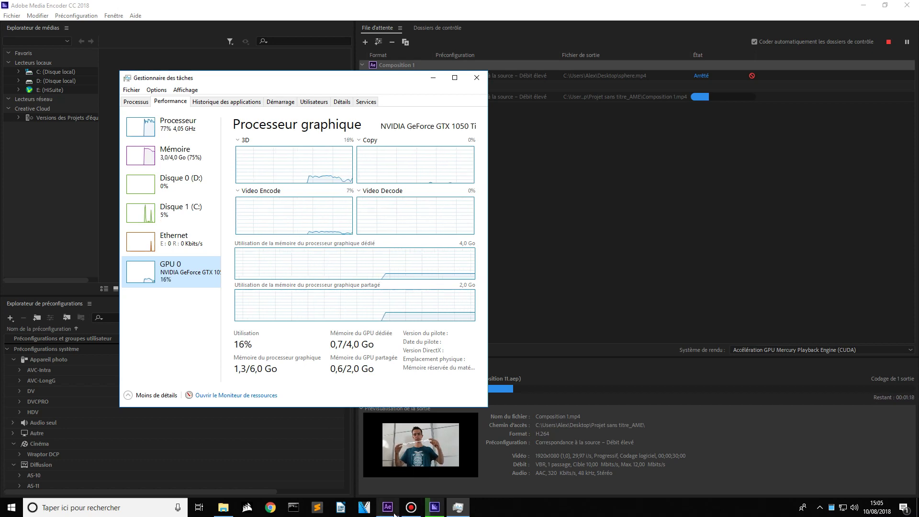
# - Examine the memory usage in Task Manager during the encoding and close Task Manager
pyautogui.moveTo(392, 513)
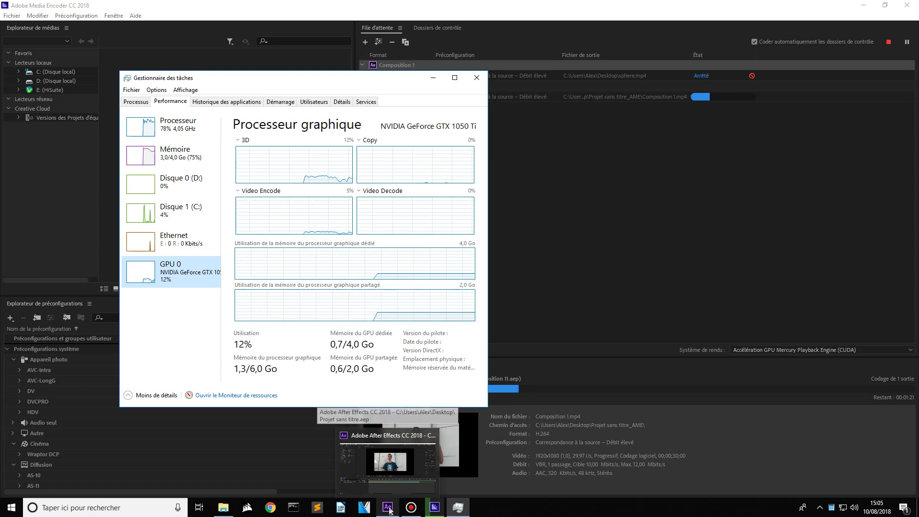
pyautogui.click(168, 162)
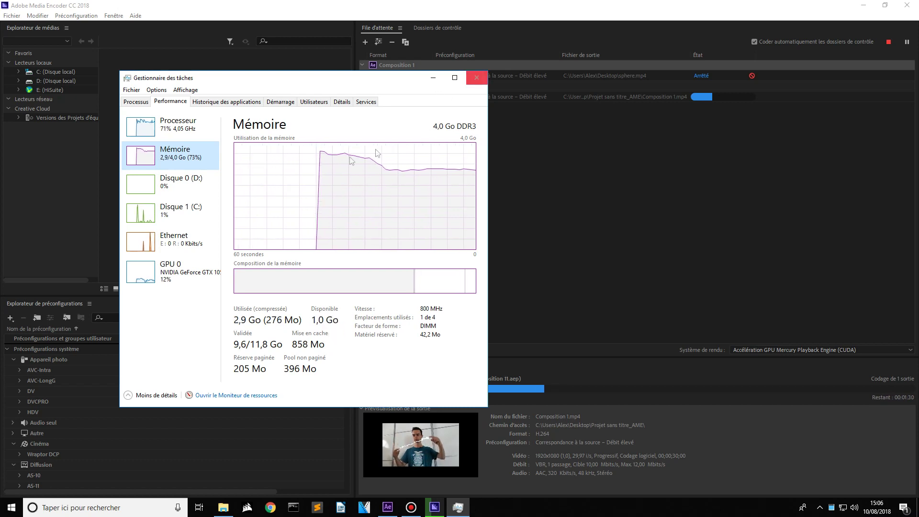
pyautogui.click(477, 83)
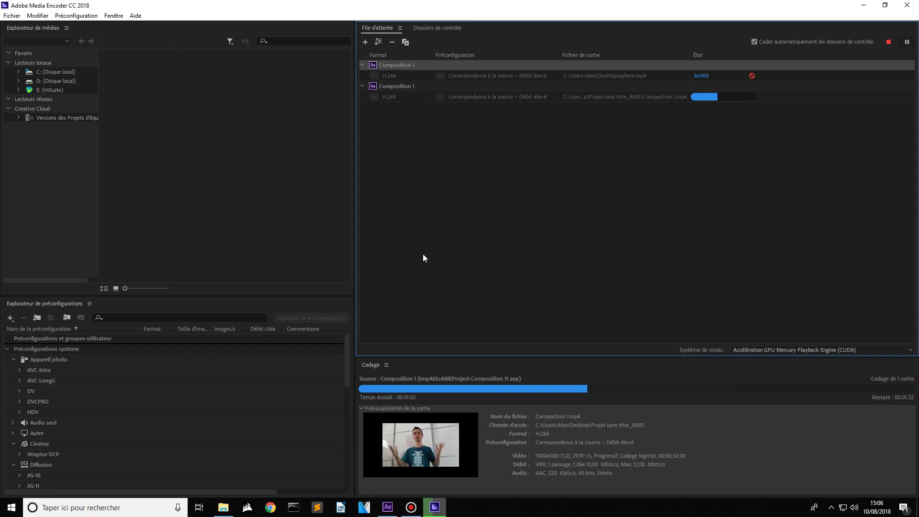
pyautogui.click(411, 506)
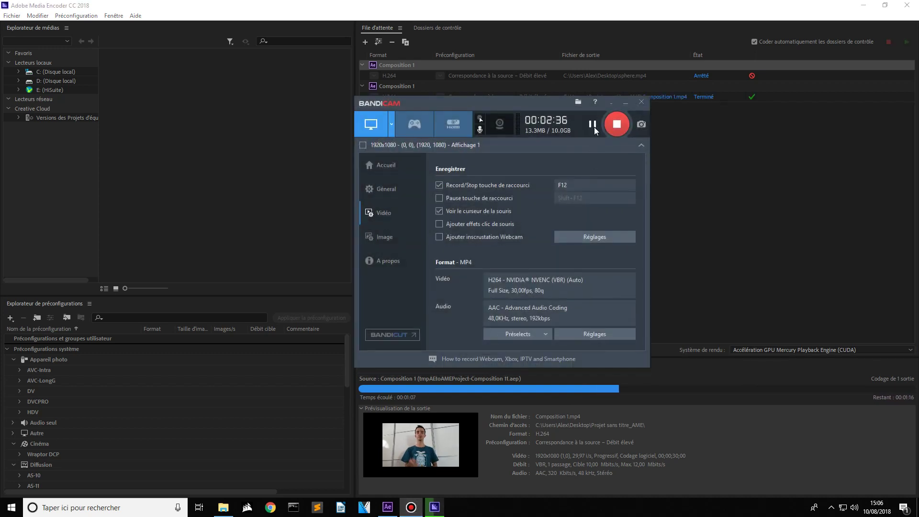
pyautogui.click(626, 103)
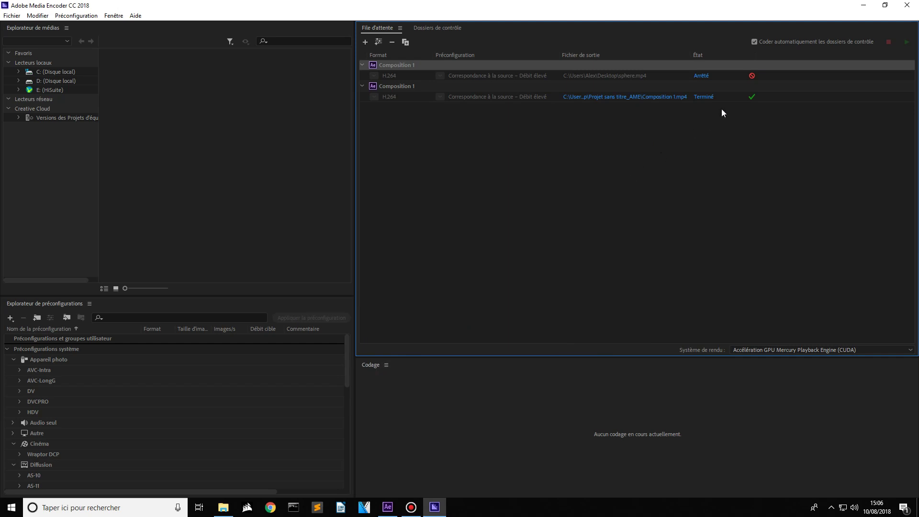
# - Check the encoding status of Composition 1.mp4 in the queue and close Adobe Media Encoder
pyautogui.moveTo(750, 99)
pyautogui.click(907, 6)
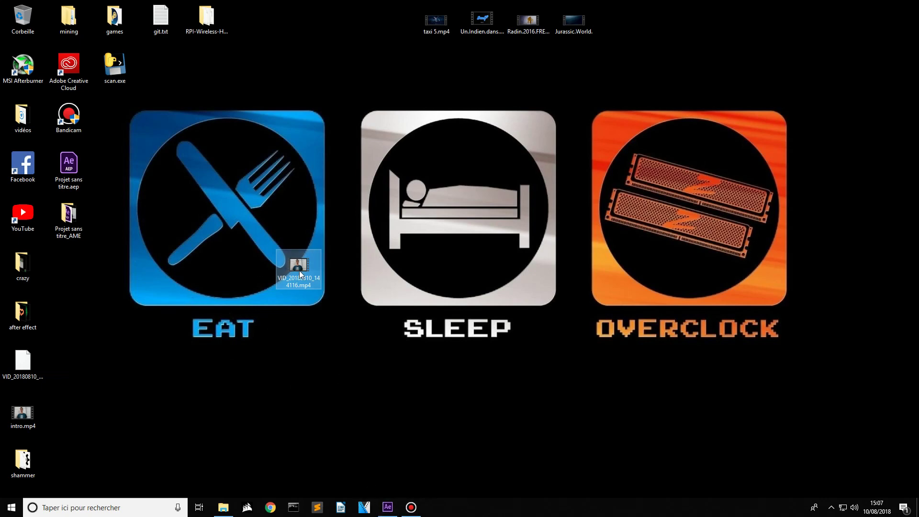
# - Try to delete the source video VID_20180810_144116.mp4 from the desktop
pyautogui.press('Delete')
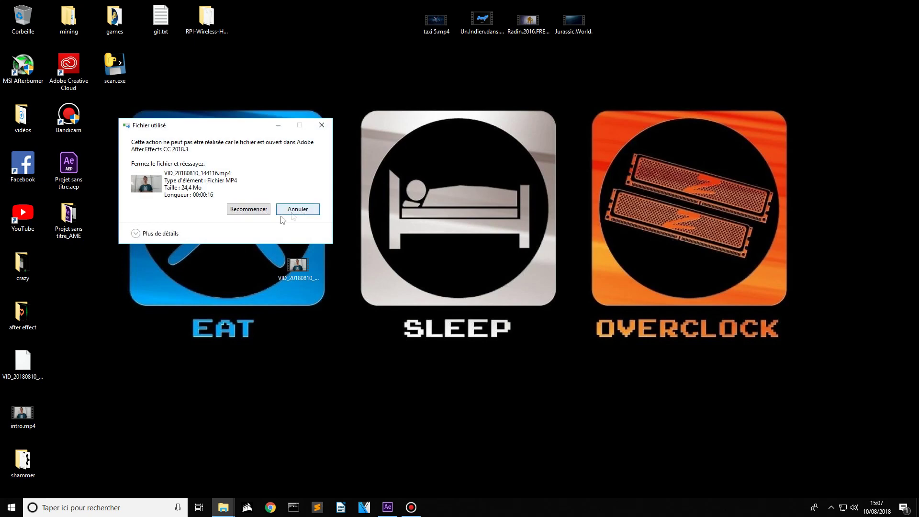
pyautogui.click(296, 209)
# - Move intro.mp4 on the desktop directly beneath the VID_20180810_144116.mp4 file
pyautogui.moveTo(32, 412); pyautogui.dragTo(312, 321)
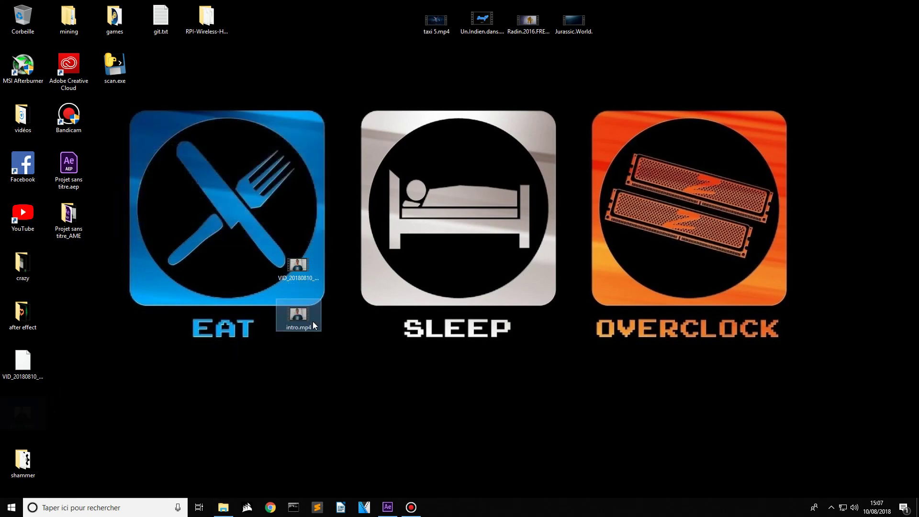
# - Play the exported Composition 1.mp4 from the Projet sans titre_AME folder, skim through the footage and close the player
pyautogui.doubleClick(85, 215)
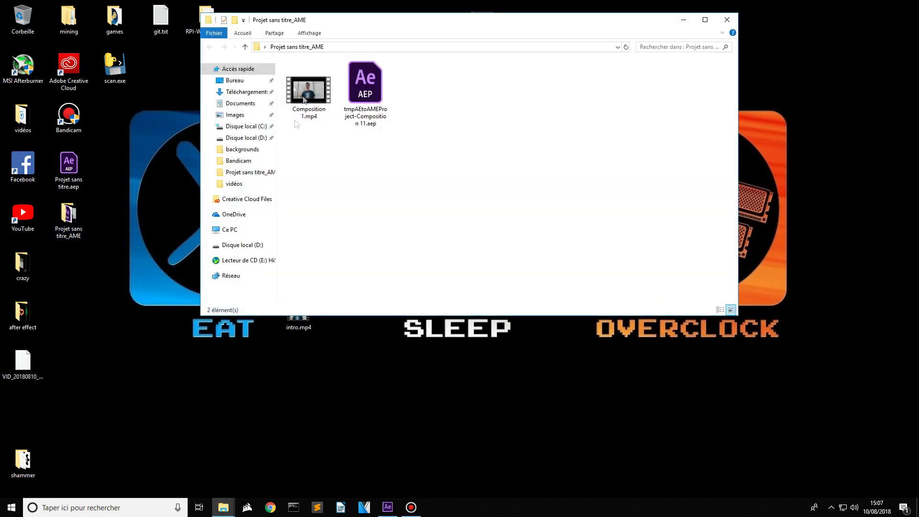
pyautogui.doubleClick(304, 99)
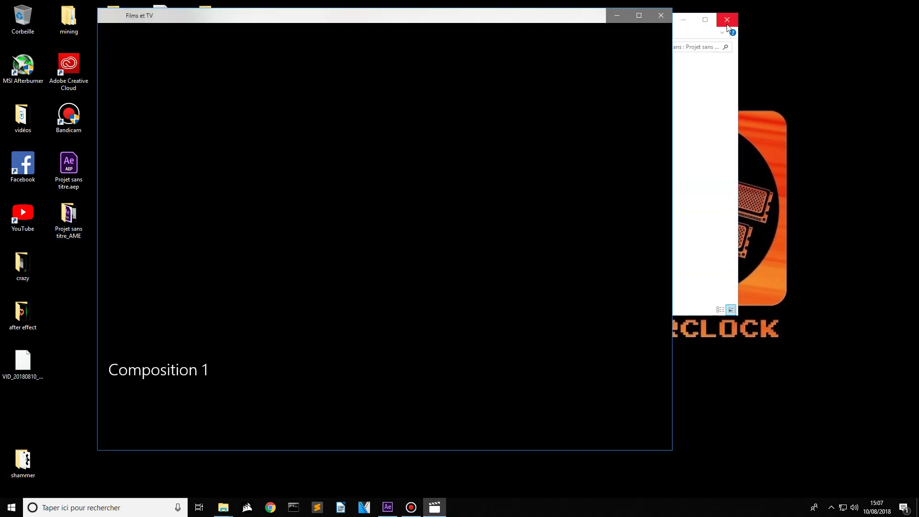
pyautogui.click(726, 24)
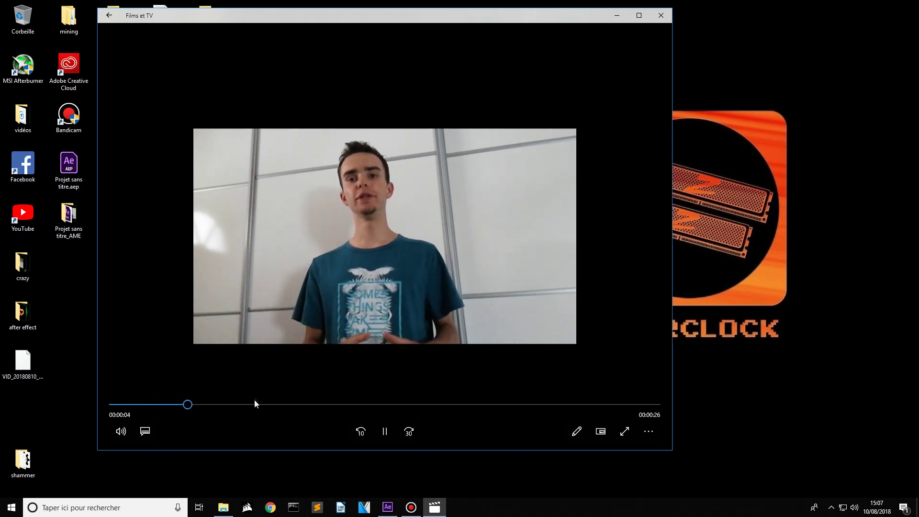
pyautogui.moveTo(236, 407)
pyautogui.mouseDown()
pyautogui.moveTo(382, 409)
pyautogui.moveTo(236, 404)
pyautogui.mouseUp()
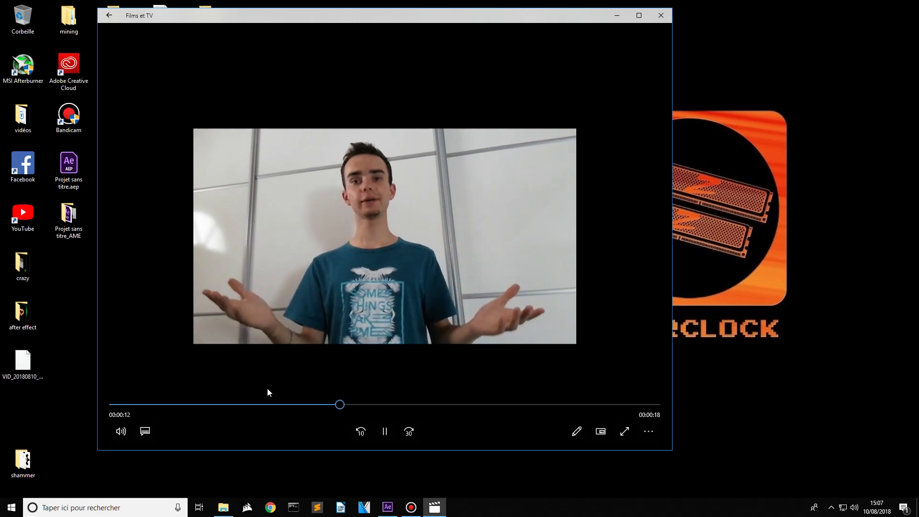
pyautogui.click(660, 16)
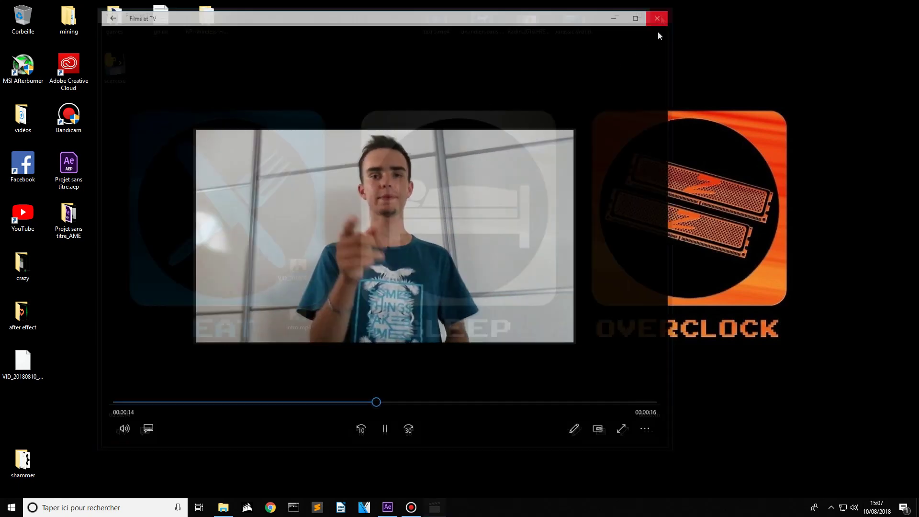
# - Switch to VEGAS Pro and open Composition 1.mp4 from the Projet sans titre_AME folder, matching the project video settings to it
pyautogui.click(366, 511)
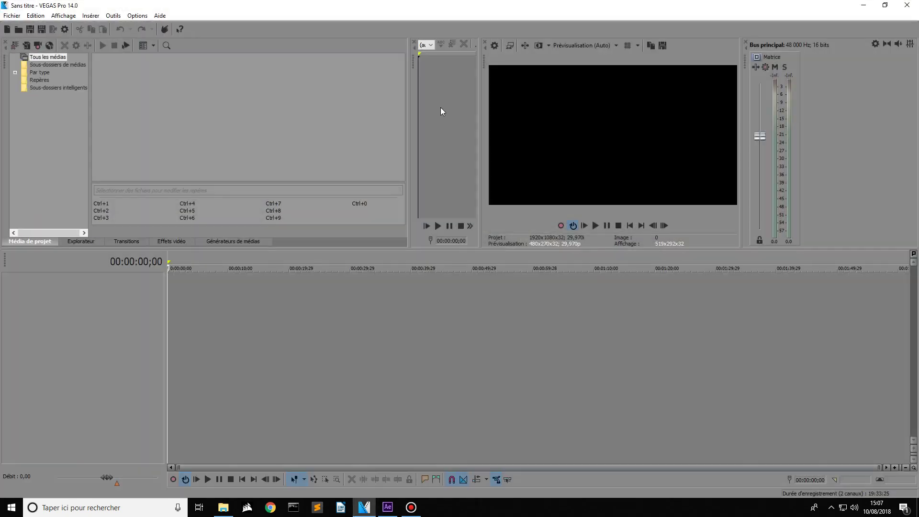
pyautogui.click(19, 30)
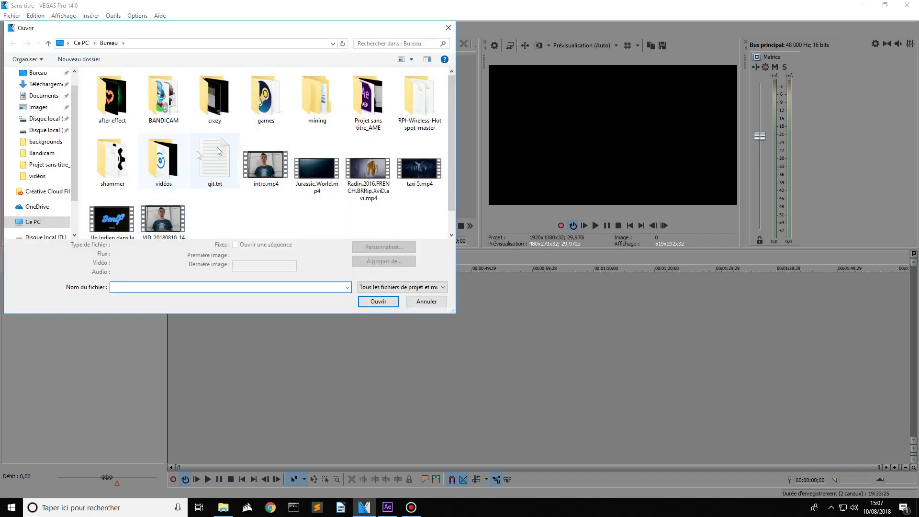
pyautogui.doubleClick(360, 111)
pyautogui.doubleClick(110, 99)
pyautogui.click(536, 197)
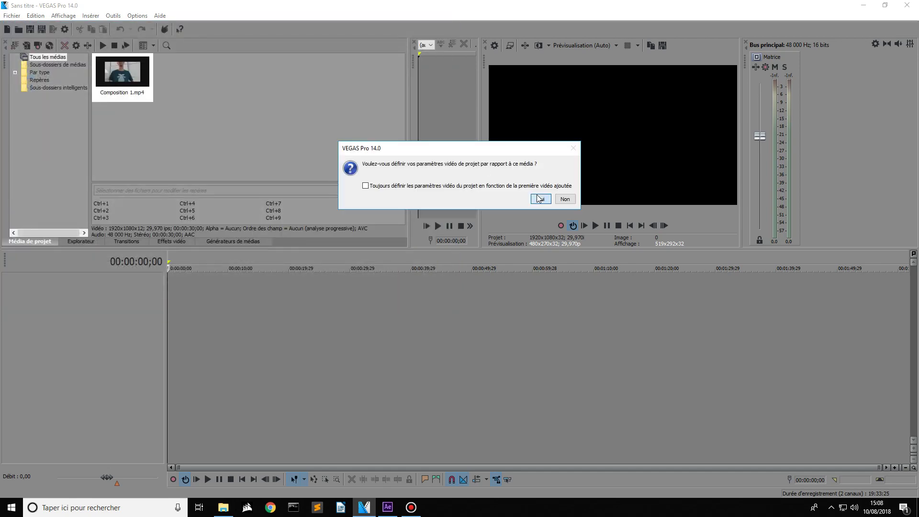
# - Play a moment near the end of the clip to check it and return to the start of the timeline
pyautogui.scroll(5, 272, 302)
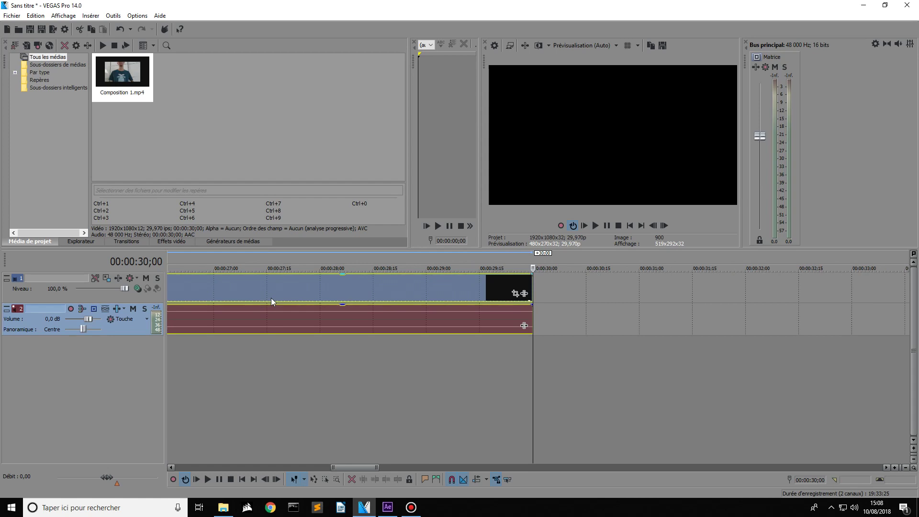
pyautogui.click(500, 293)
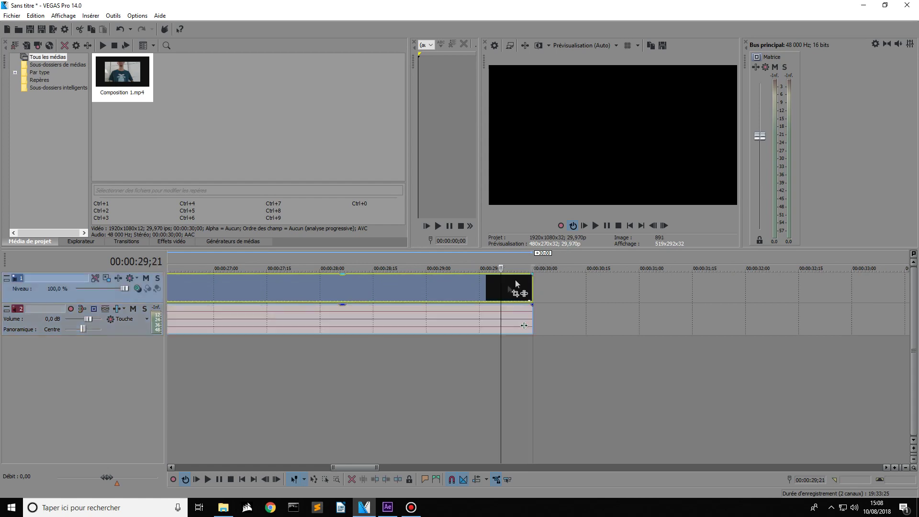
pyautogui.press('space')
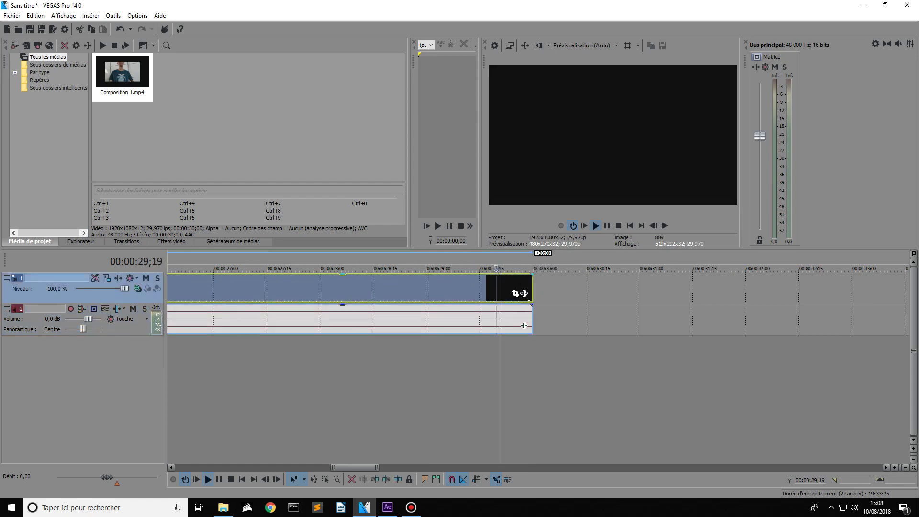
pyautogui.click(629, 225)
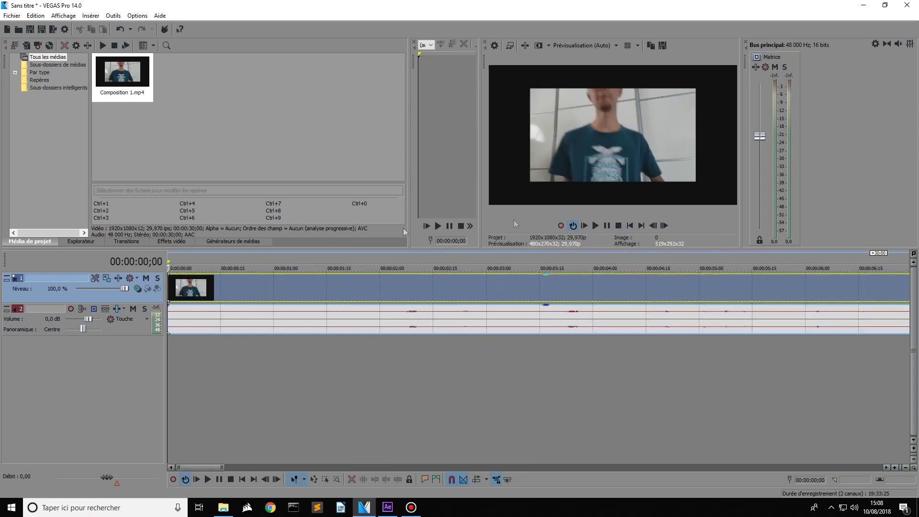
# - Split the clip at 00:00:01;20, delete the part before the cut and move the remainder to the timeline start
pyautogui.click(597, 225)
pyautogui.click(462, 318)
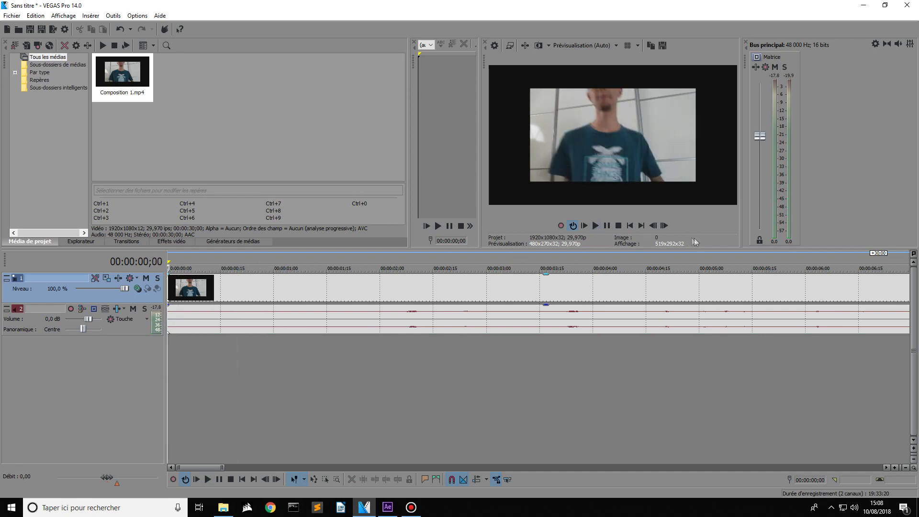
pyautogui.click(594, 226)
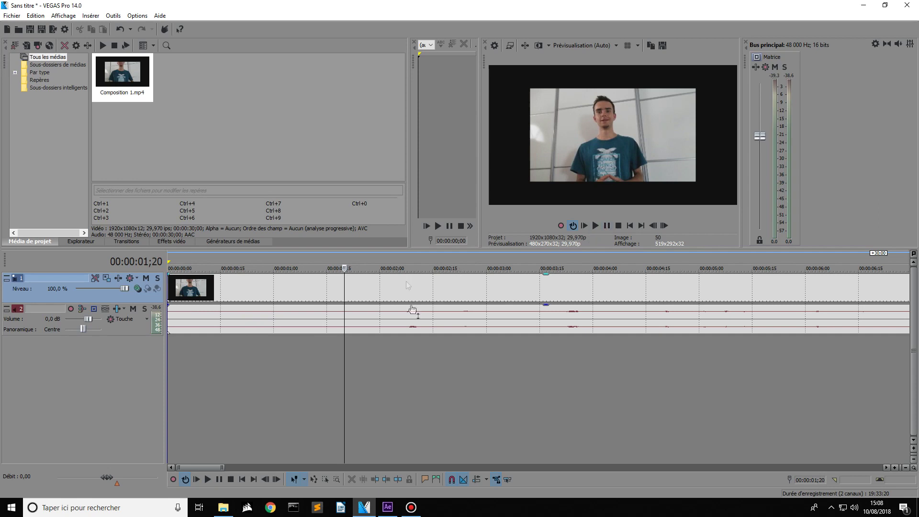
pyautogui.click(400, 481)
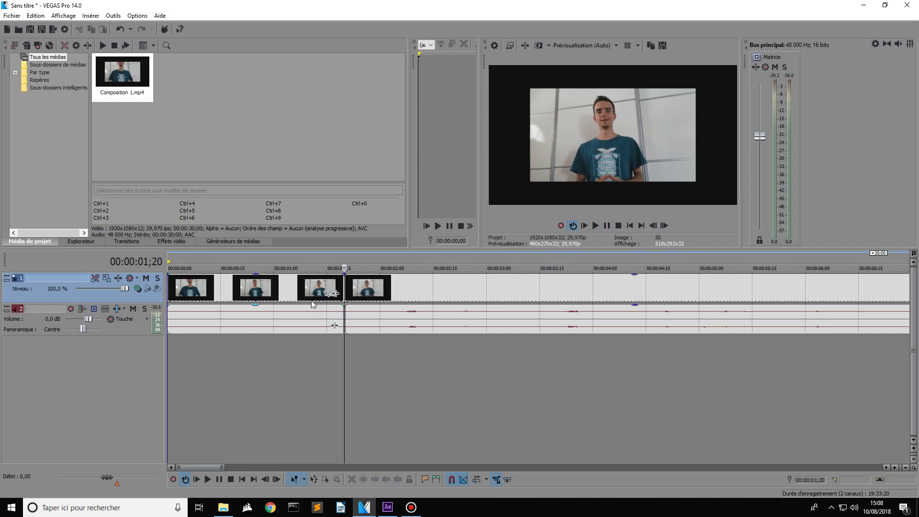
pyautogui.click(284, 297)
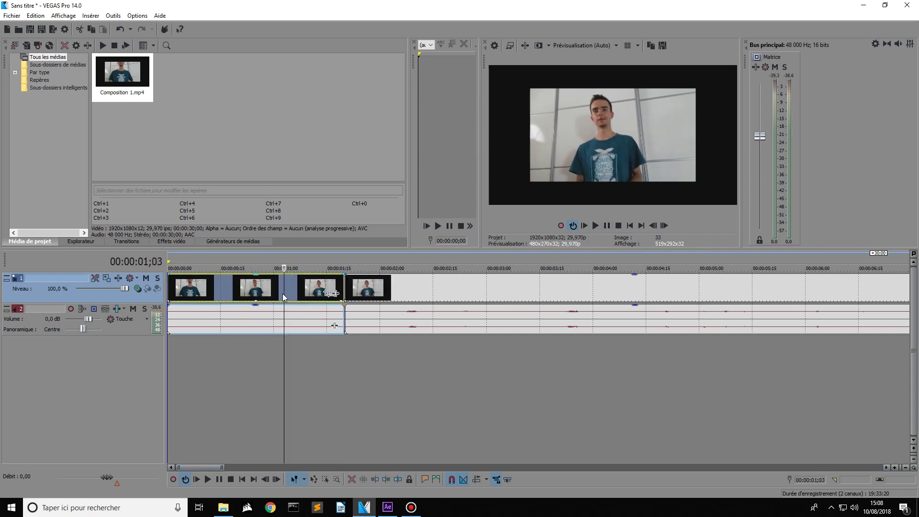
pyautogui.press('Delete')
pyautogui.moveTo(366, 290); pyautogui.dragTo(190, 290)
# - Play the shortened clip, trim another 12 frames off its beginning and replay the opening seconds
pyautogui.click(629, 225)
pyautogui.click(594, 226)
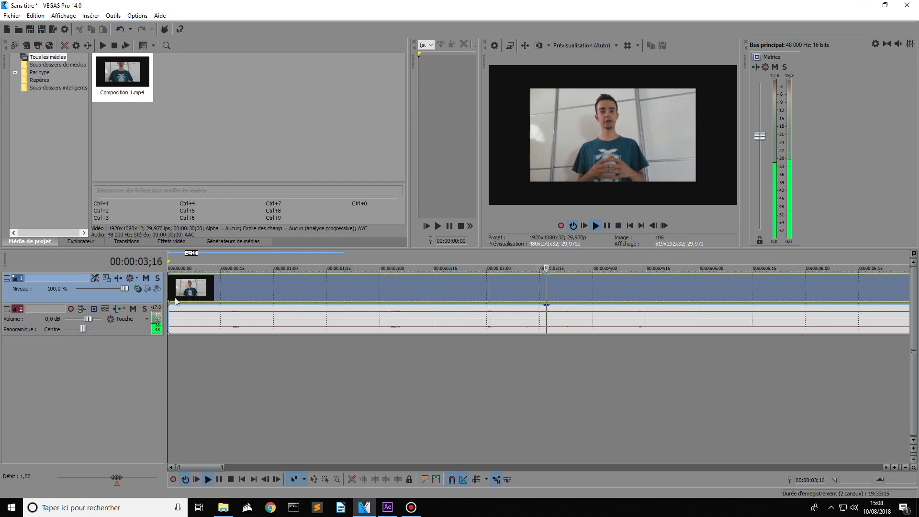
pyautogui.moveTo(178, 284)
pyautogui.mouseDown()
pyautogui.moveTo(227, 290)
pyautogui.moveTo(185, 289)
pyautogui.mouseUp()
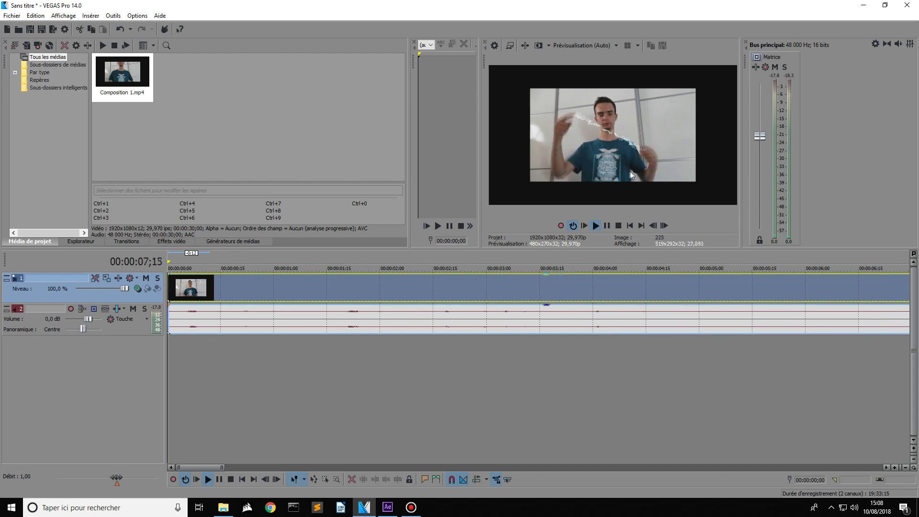
pyautogui.press('space')
pyautogui.press('space')
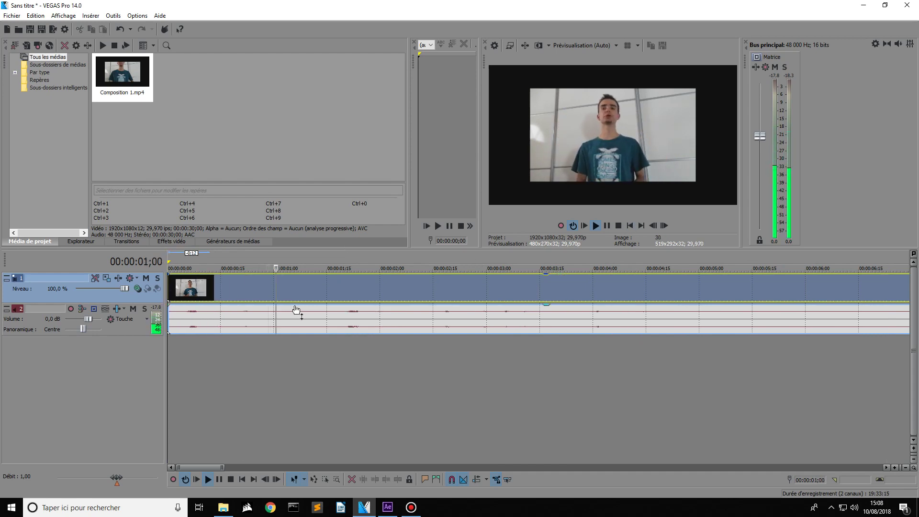
pyautogui.click(606, 226)
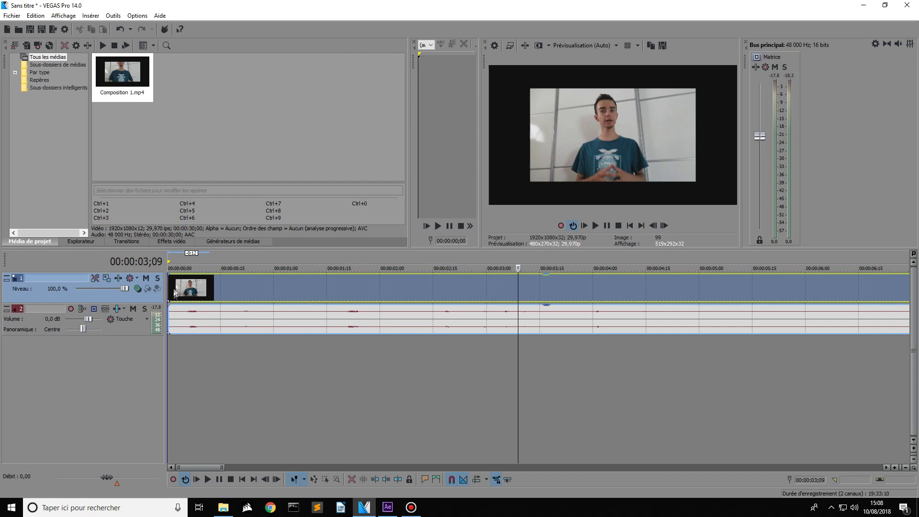
# - Add a short fade-in at the start of the video clip and raise the master bus volume to 12 dB
pyautogui.moveTo(168, 274); pyautogui.dragTo(201, 275)
pyautogui.moveTo(217, 470); pyautogui.dragTo(354, 451)
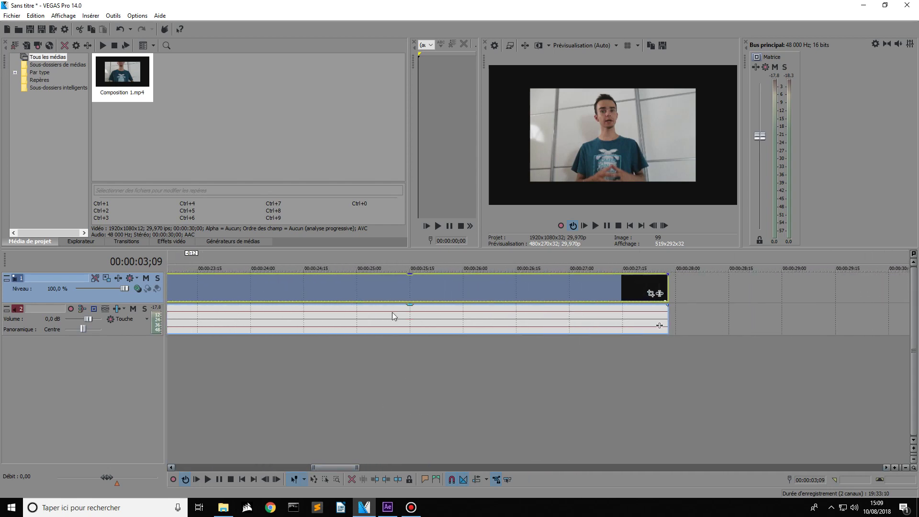
pyautogui.moveTo(758, 134); pyautogui.dragTo(760, 82)
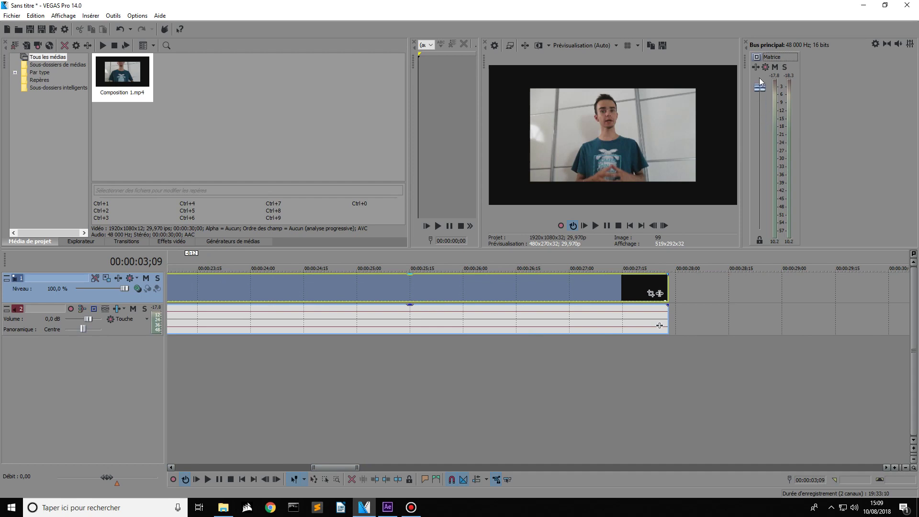
# - Split the clip at 00:00:13;04 and delete everything after the cut
pyautogui.moveTo(354, 464)
pyautogui.mouseDown()
pyautogui.moveTo(281, 465)
pyautogui.moveTo(398, 464)
pyautogui.moveTo(356, 465)
pyautogui.mouseUp()
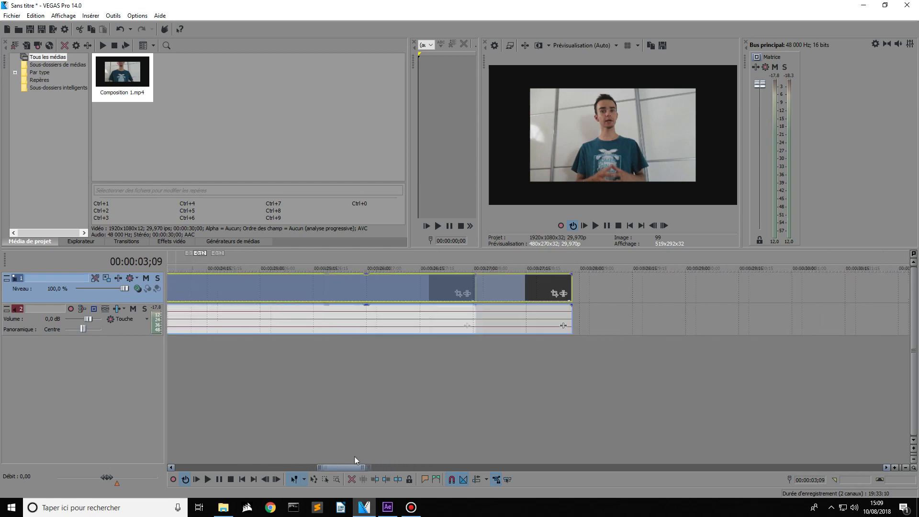
pyautogui.click(489, 291)
pyautogui.click(439, 287)
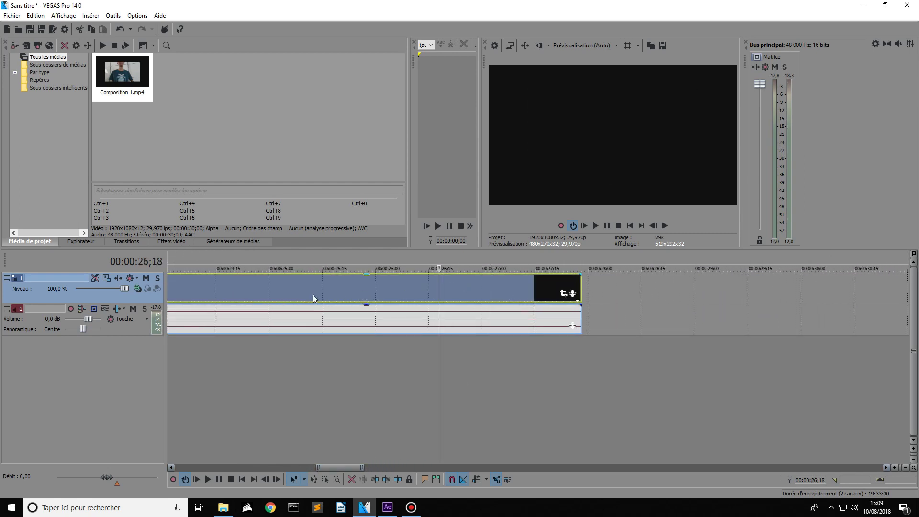
pyautogui.moveTo(439, 268); pyautogui.dragTo(403, 268)
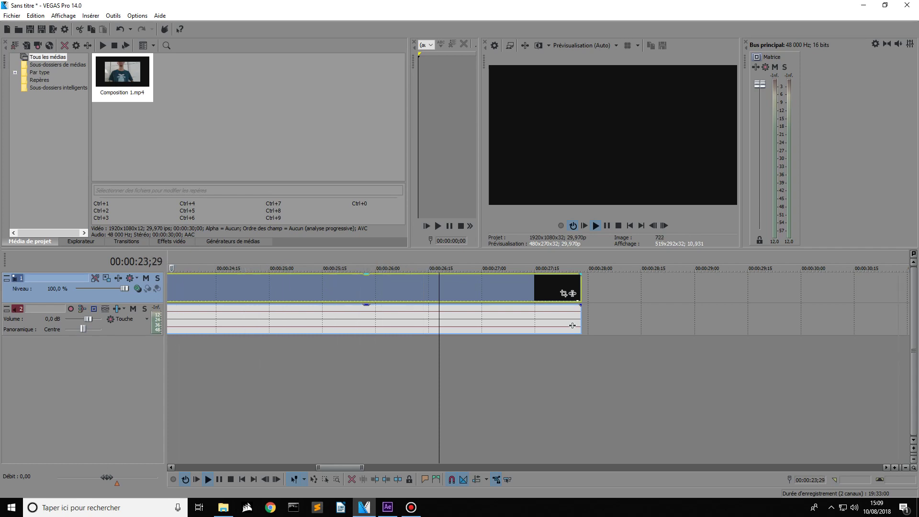
pyautogui.moveTo(751, 268); pyautogui.dragTo(280, 332)
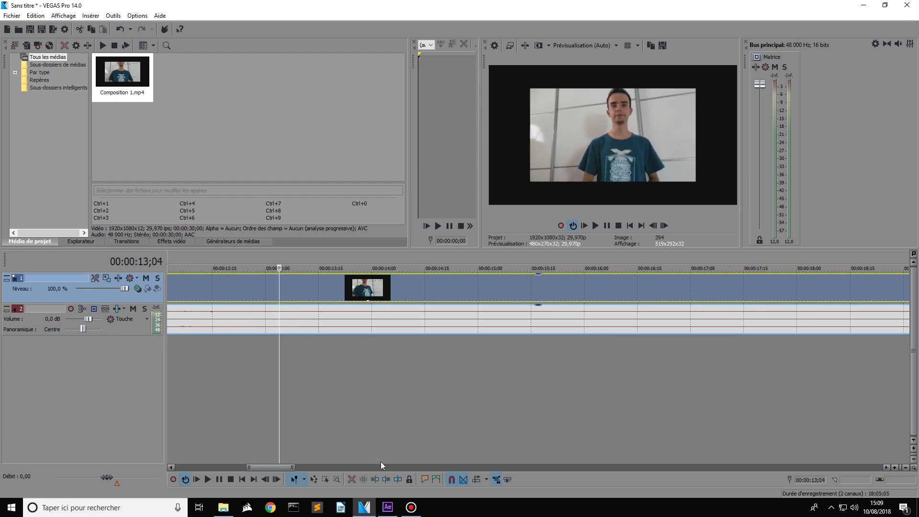
pyautogui.click(399, 481)
pyautogui.click(405, 306)
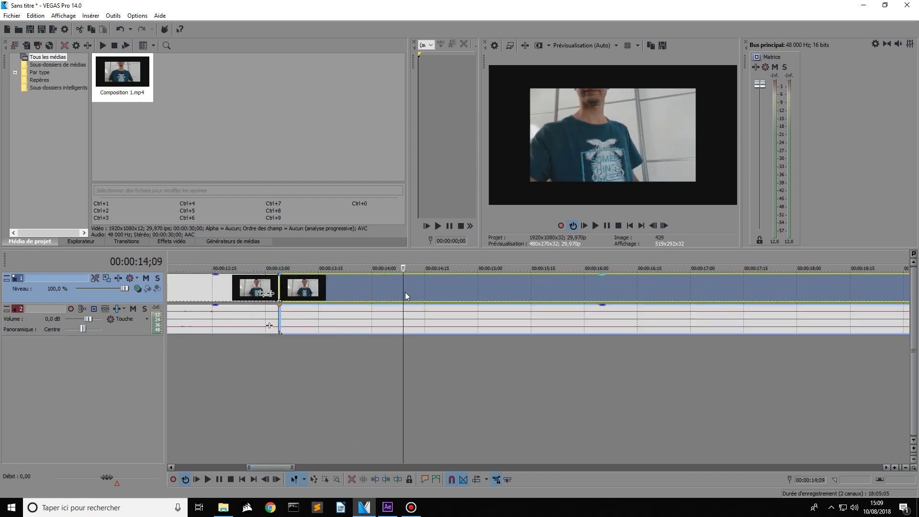
pyautogui.press('Delete')
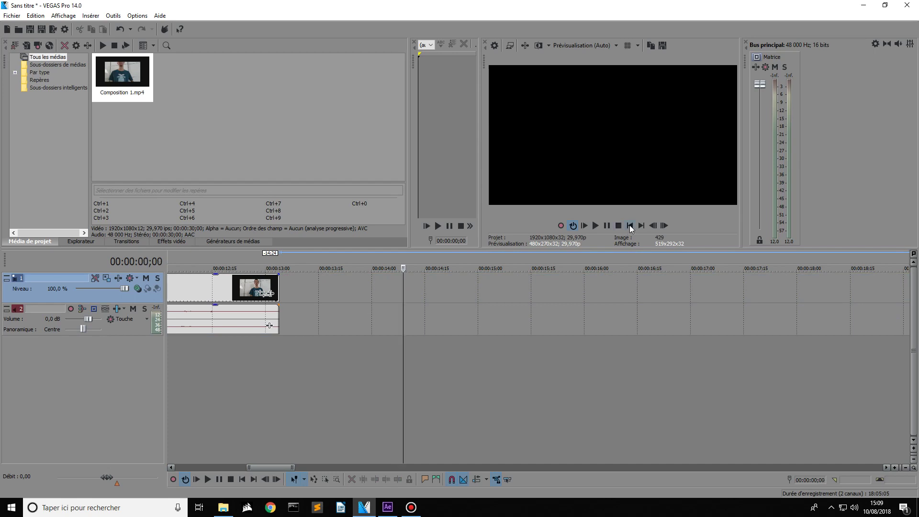
# - Play the edited clip from the beginning and lower the master bus volume to 2.7 dB
pyautogui.click(630, 226)
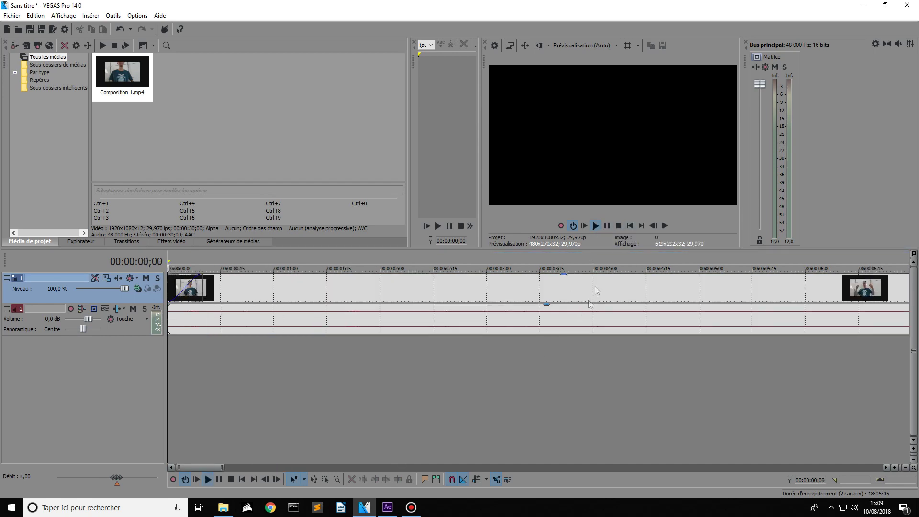
pyautogui.click(597, 225)
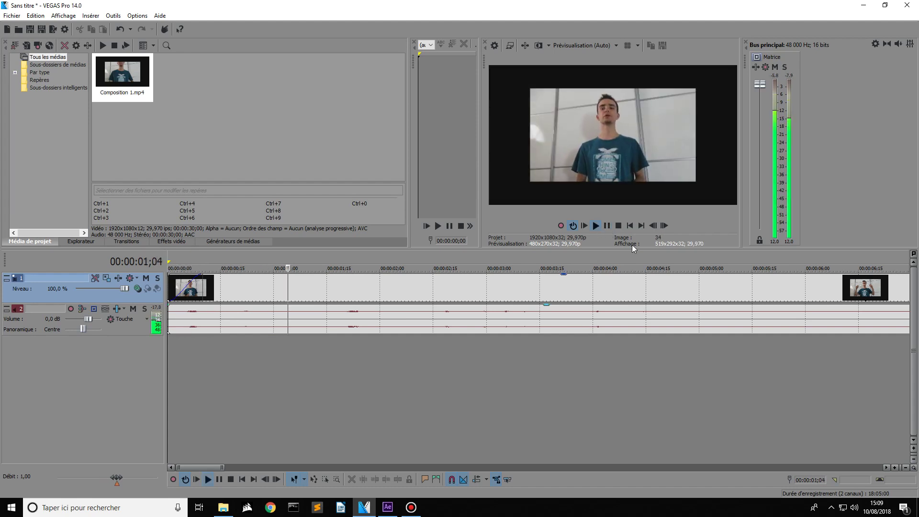
pyautogui.moveTo(760, 85); pyautogui.dragTo(759, 113)
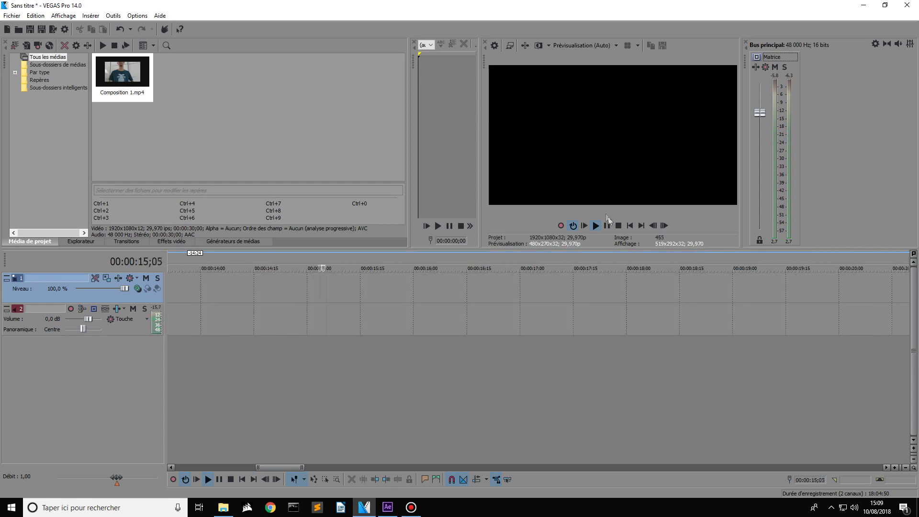
pyautogui.click(618, 225)
# - Set the loop region to the whole clip and render it to the desktop as intro_badass.mp4 with the Internet 1920x1080-30p template
pyautogui.click(414, 296)
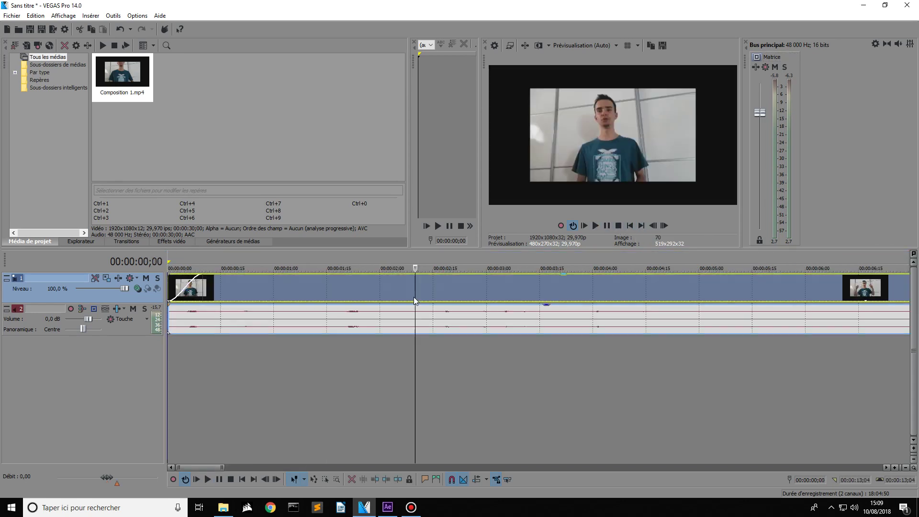
pyautogui.doubleClick(328, 277)
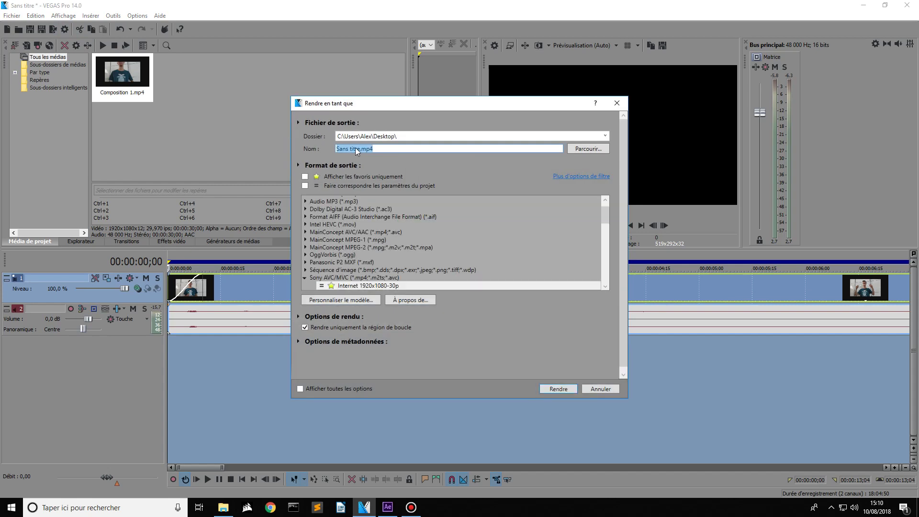
pyautogui.click(360, 149)
pyautogui.moveTo(360, 149); pyautogui.dragTo(331, 148)
pyautogui.write('intro_badass.')
pyautogui.press('Return')
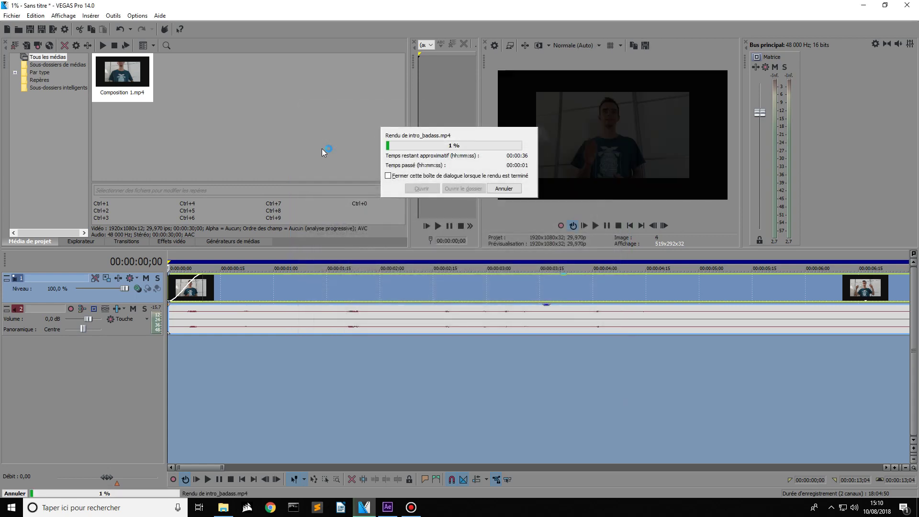